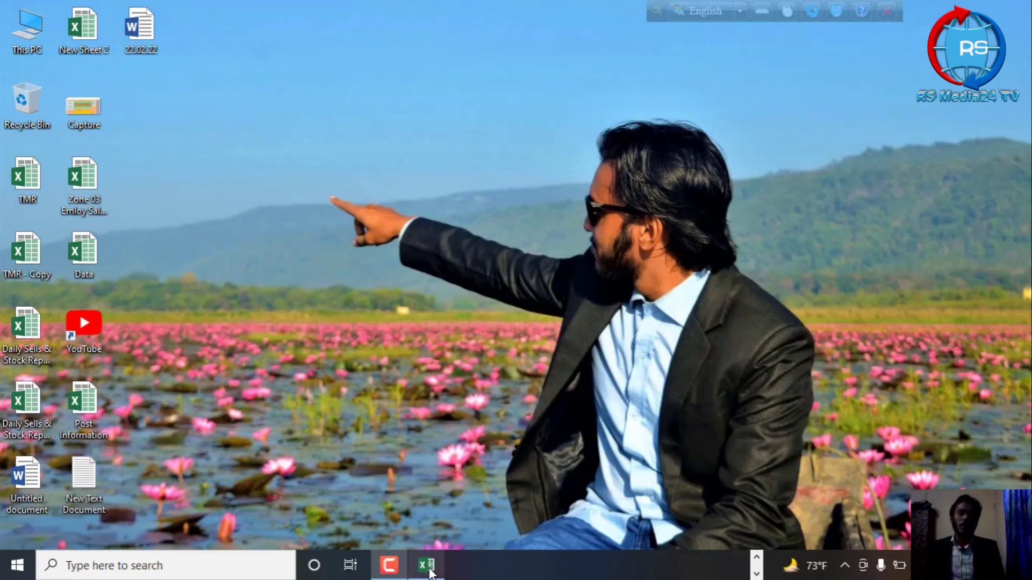
# Switch to the Data workbook in Excel and put outside borders around the range O5:P11 on Sheet2
pyautogui.click(459, 527)
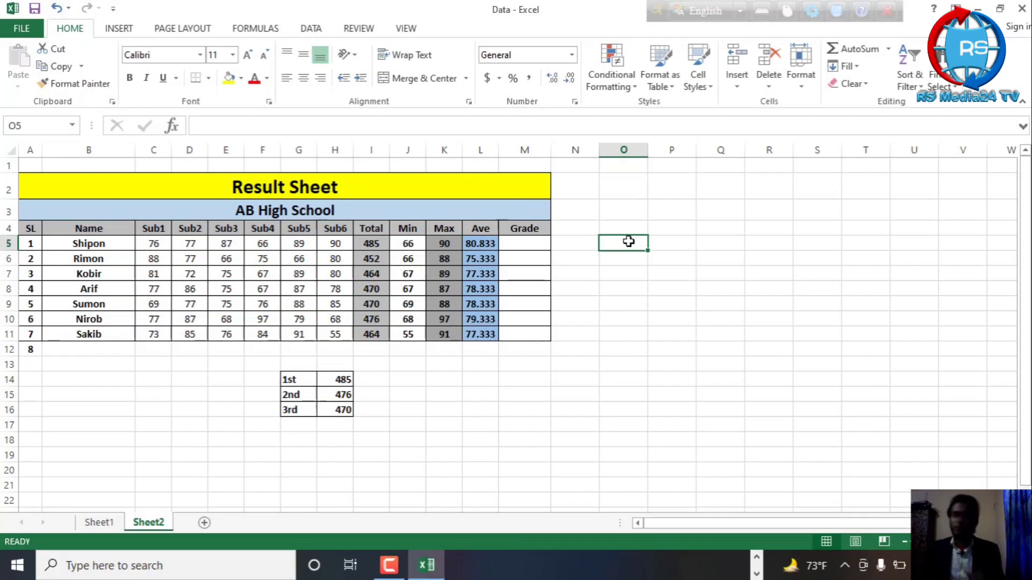
pyautogui.moveTo(629, 242); pyautogui.dragTo(682, 334)
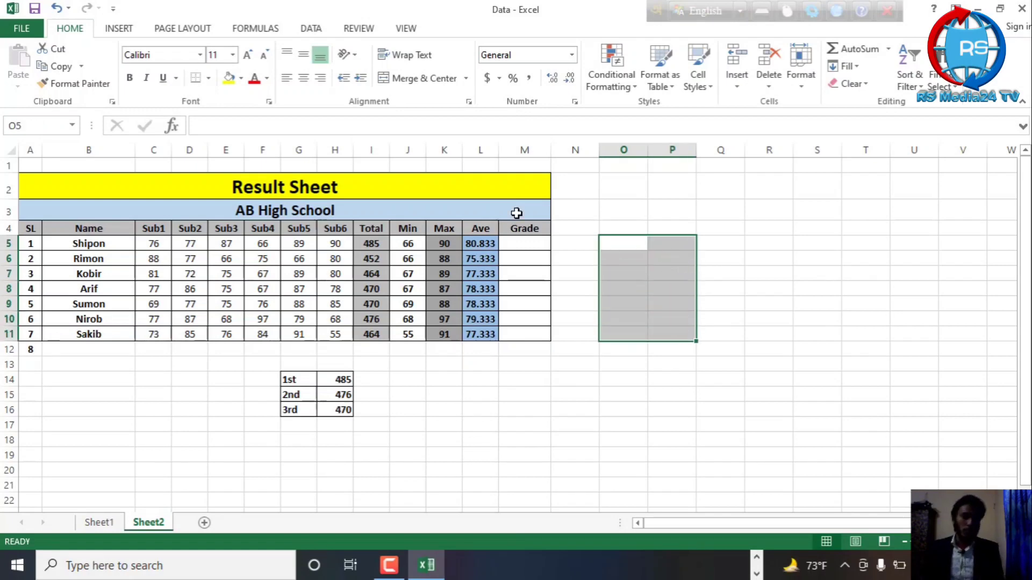
pyautogui.click(209, 78)
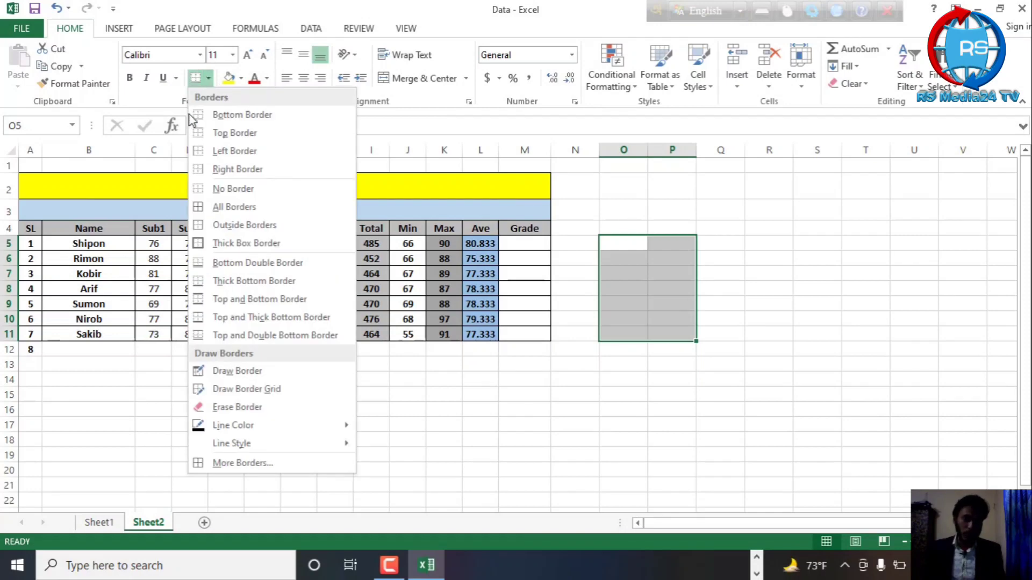
pyautogui.click(237, 225)
pyautogui.click(814, 272)
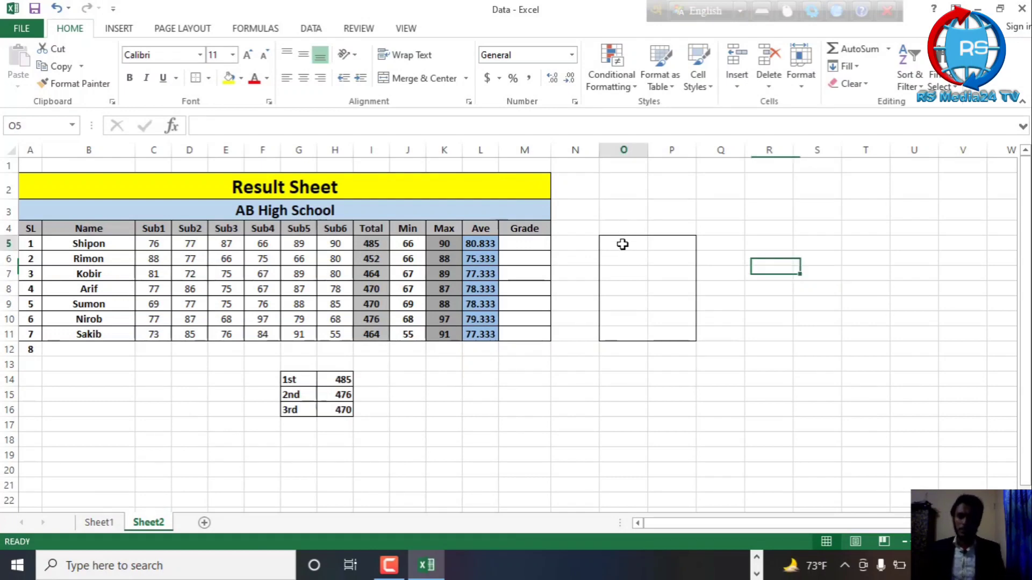
# Enter the headings Marks in O5 and Grade in P5 of the bordered range
pyautogui.click(622, 244)
pyautogui.write('Marks')
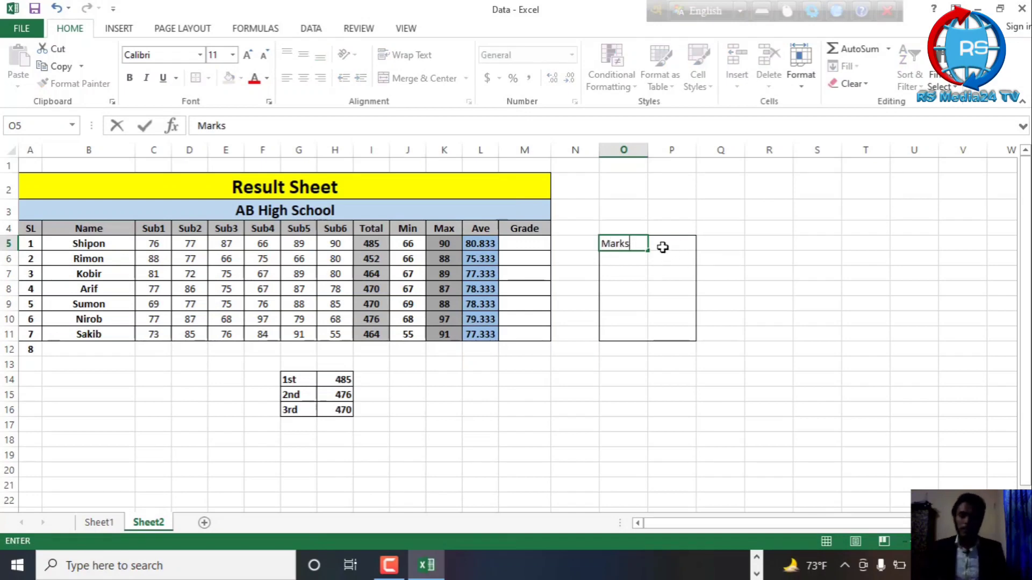
pyautogui.click(681, 239)
pyautogui.write('Grade')
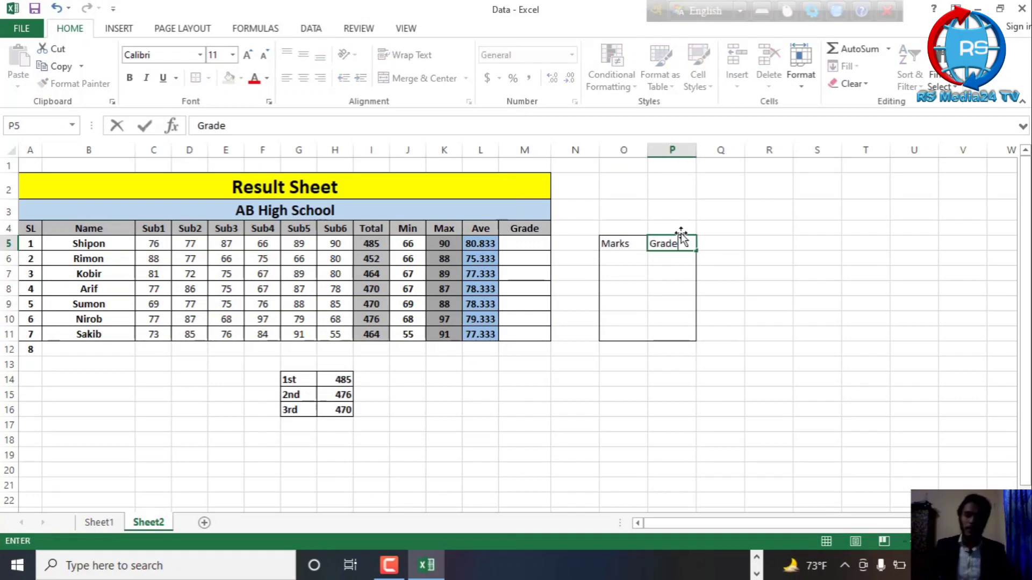
pyautogui.click(676, 285)
# Fill the first row of the grading table with the marks range 500-600 in O6 and grade A+ in P6
pyautogui.click(633, 259)
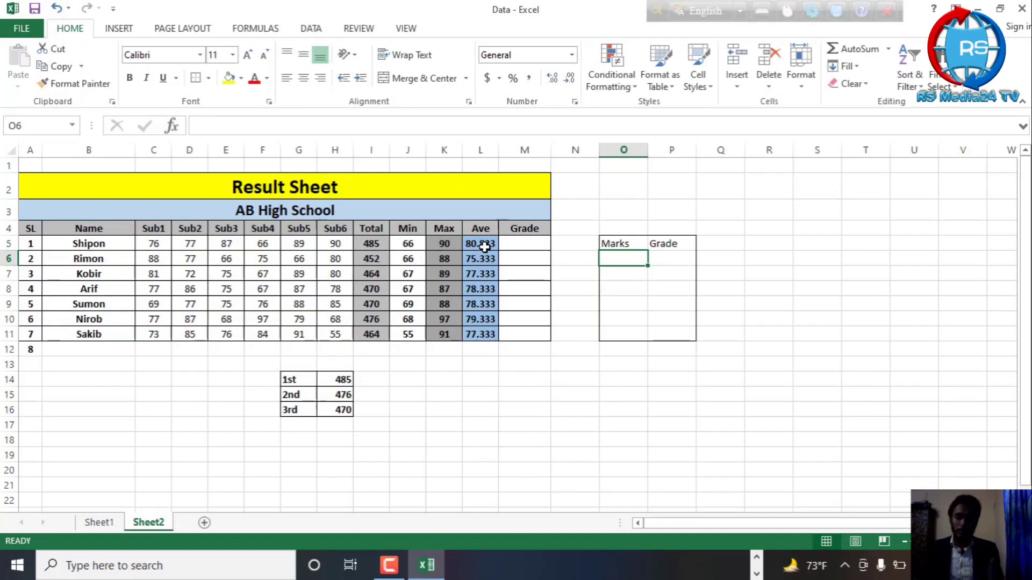
pyautogui.click(541, 244)
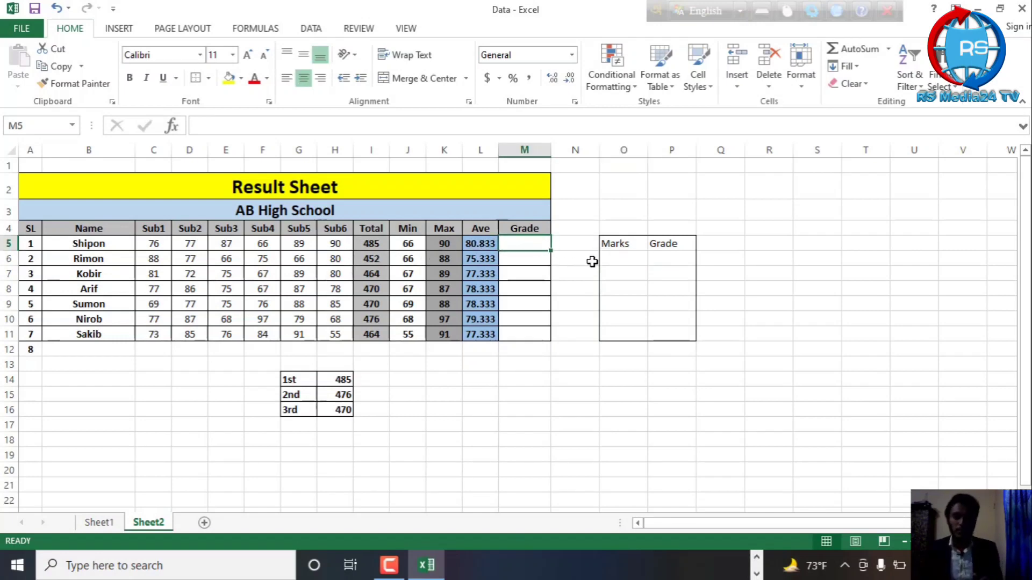
pyautogui.click(635, 263)
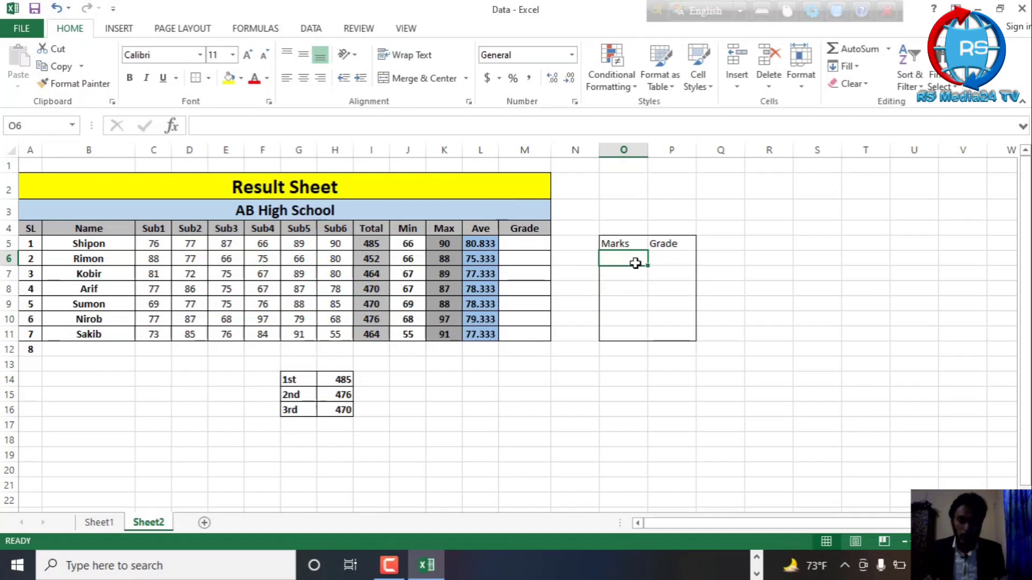
pyautogui.write('5')
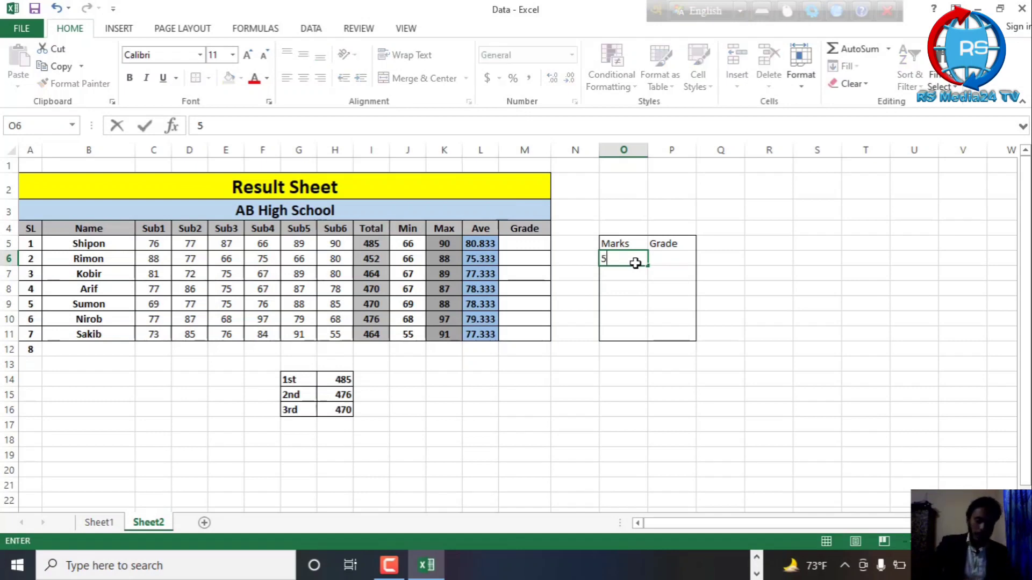
pyautogui.write('00')
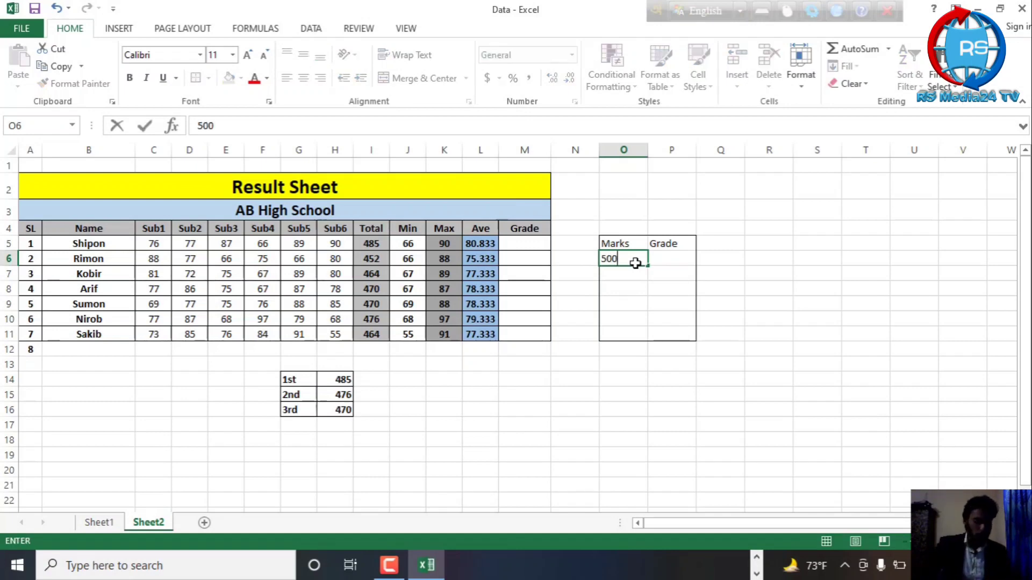
pyautogui.write('-600')
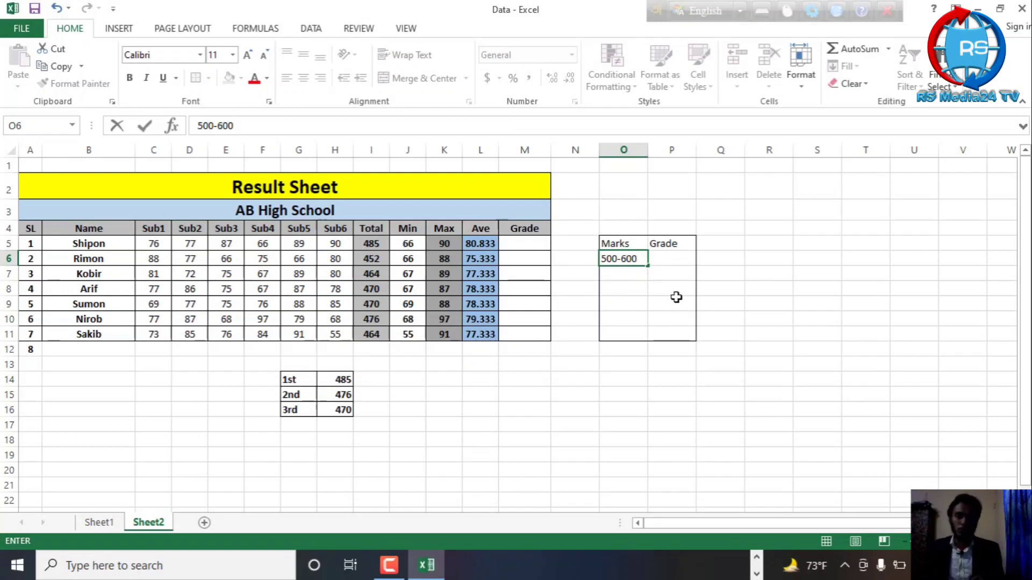
pyautogui.click(681, 259)
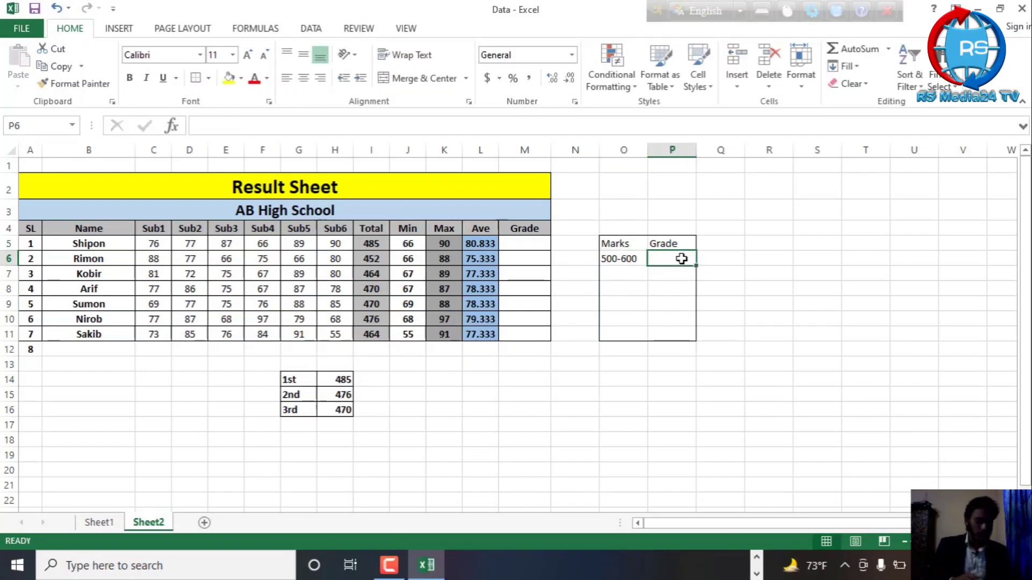
pyautogui.write('A')
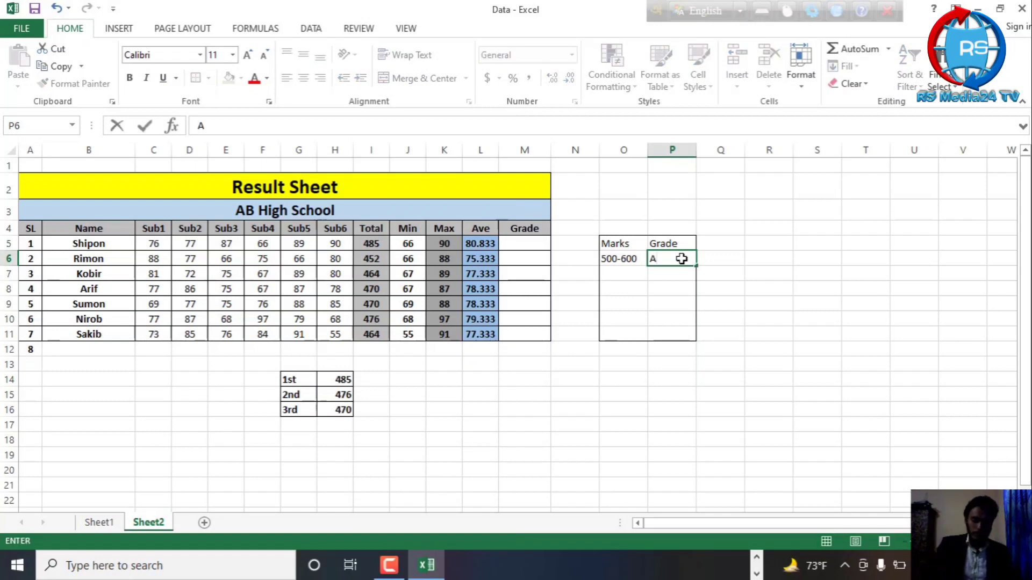
pyautogui.write('+')
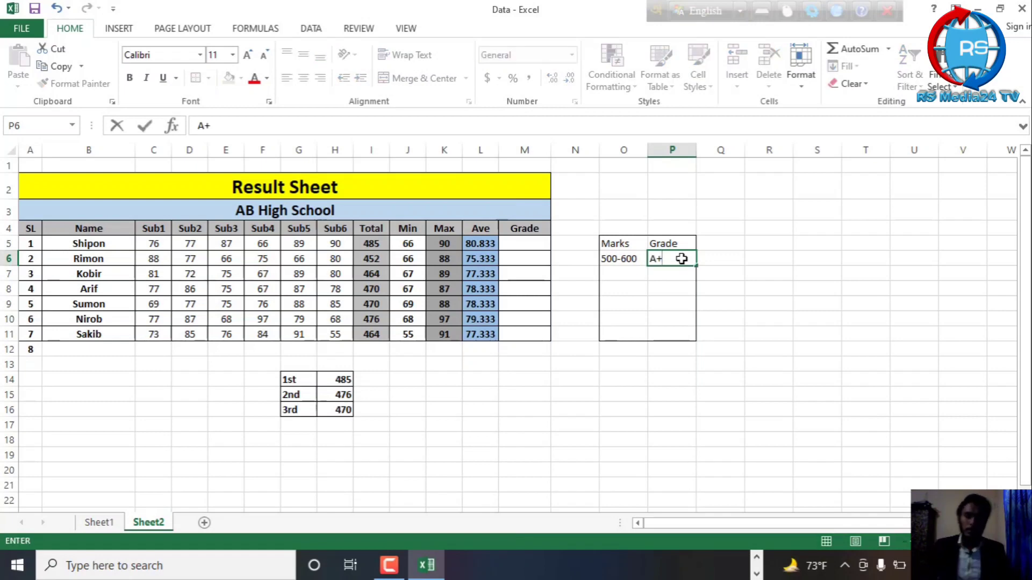
# Add the marks range 400-499 in O7 with grade A in P7
pyautogui.click(617, 275)
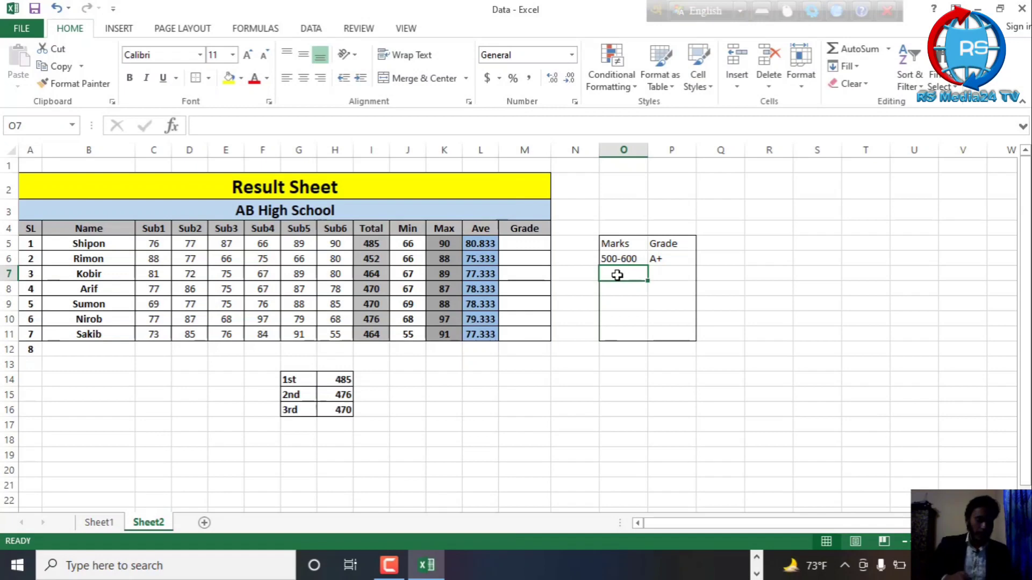
pyautogui.write('400')
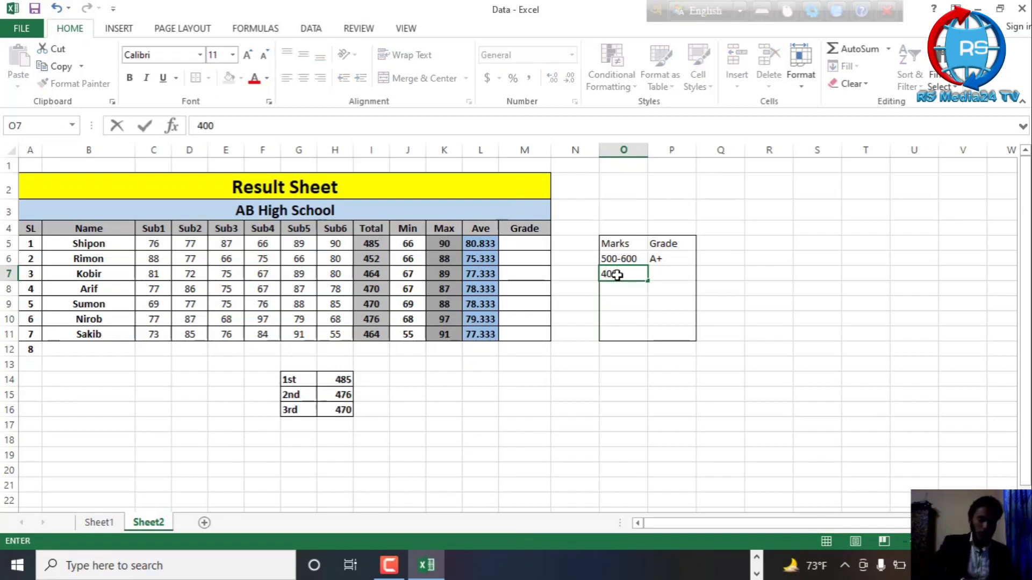
pyautogui.write('-')
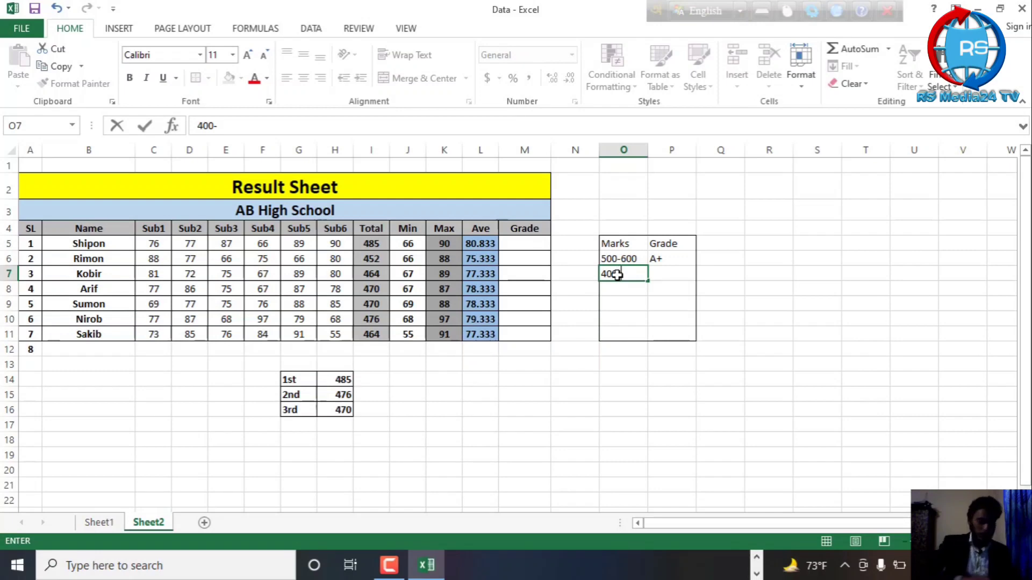
pyautogui.write('4')
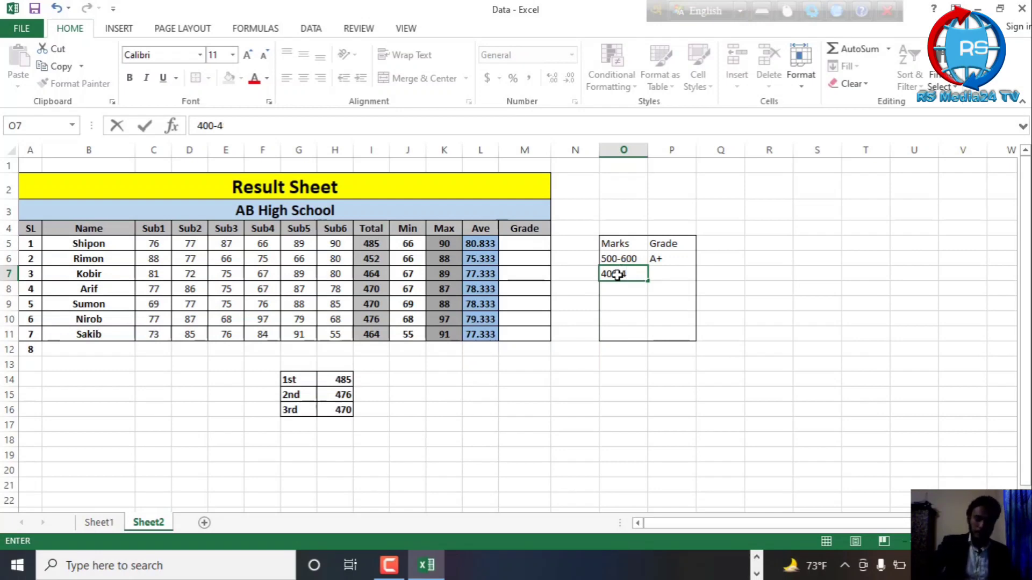
pyautogui.write('99')
pyautogui.click(655, 274)
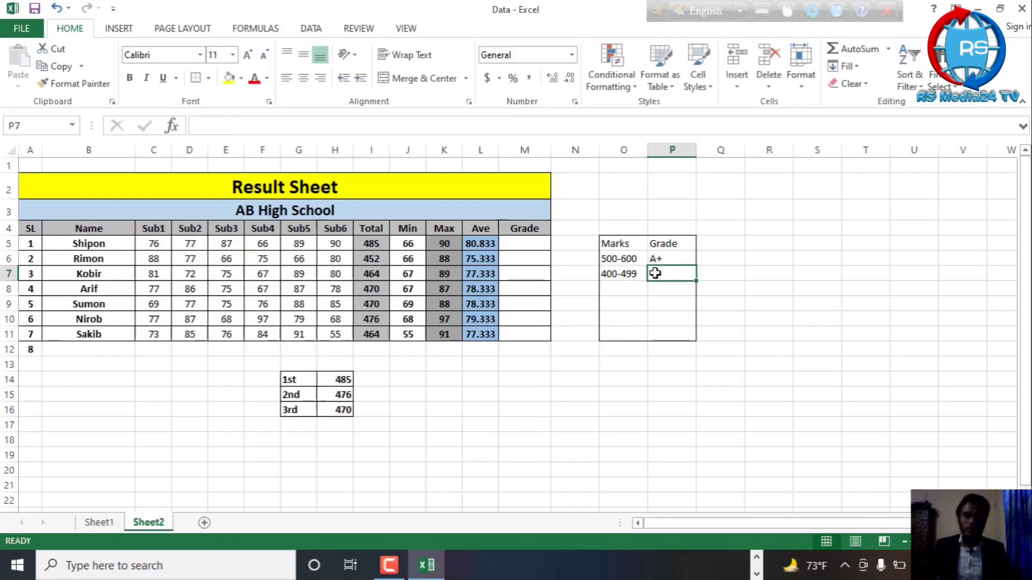
pyautogui.write('A+')
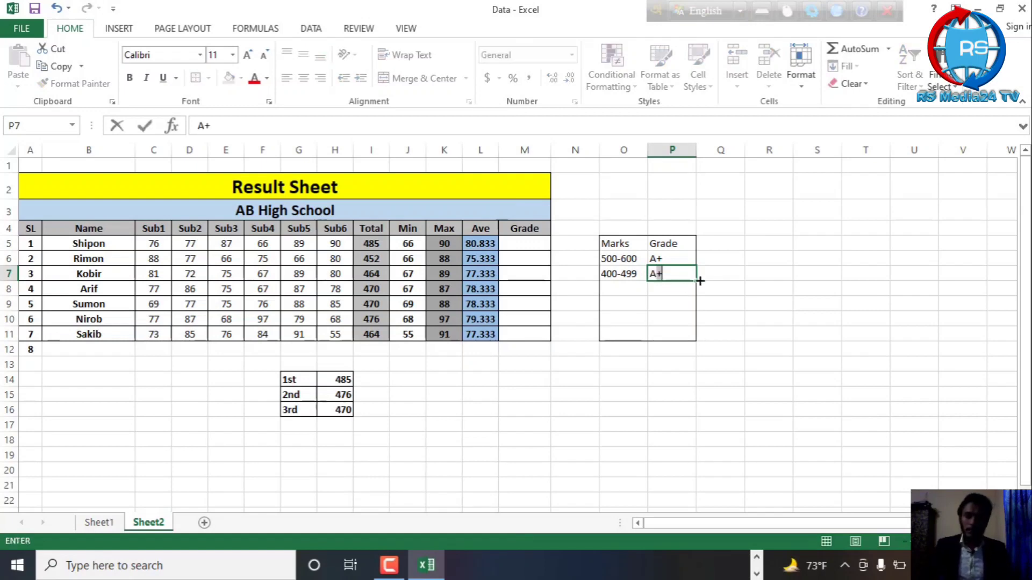
pyautogui.press('BackSpace')
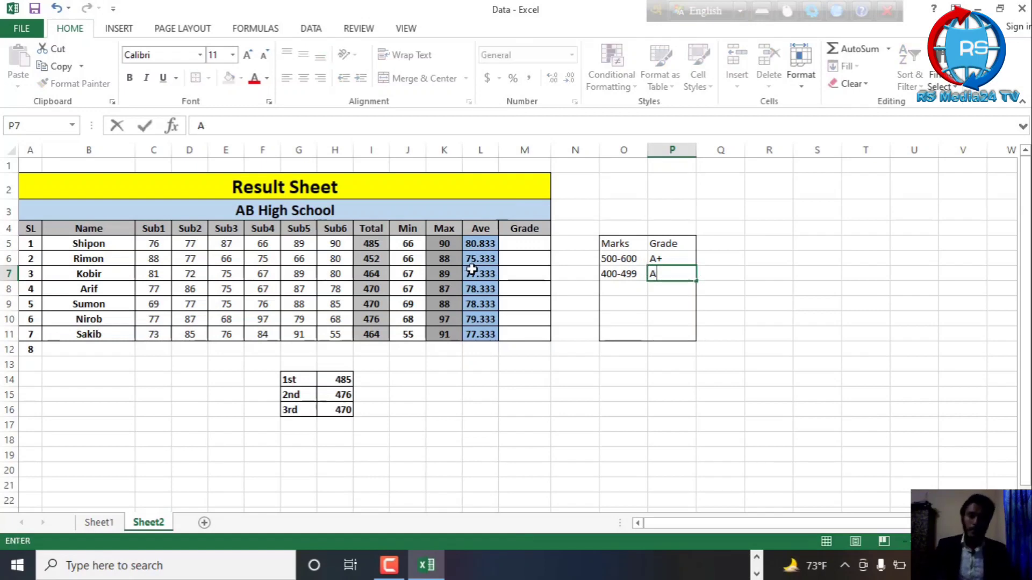
# Add the marks range 350-399 in O8 with grade A- in P8
pyautogui.click(608, 287)
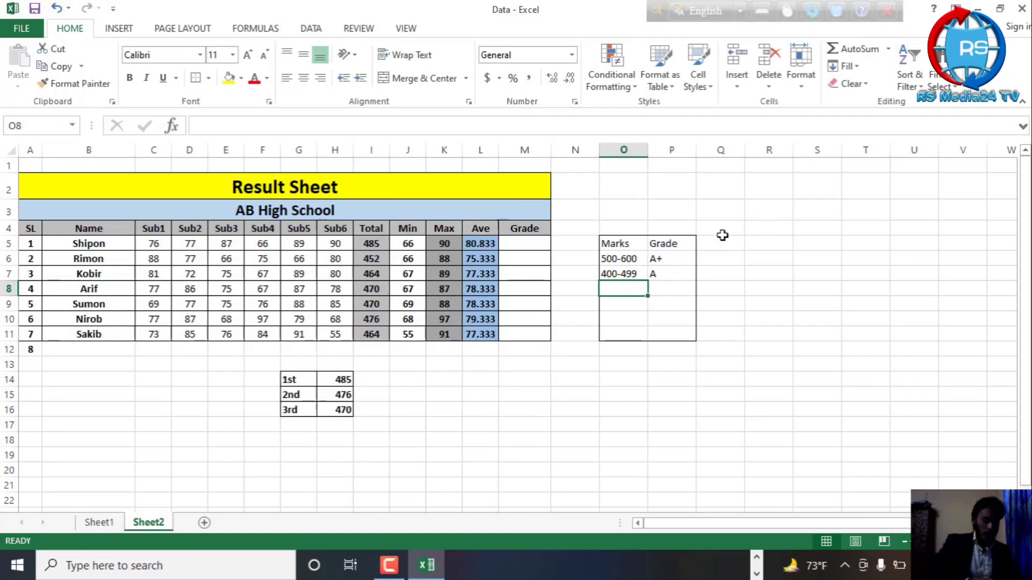
pyautogui.write('350')
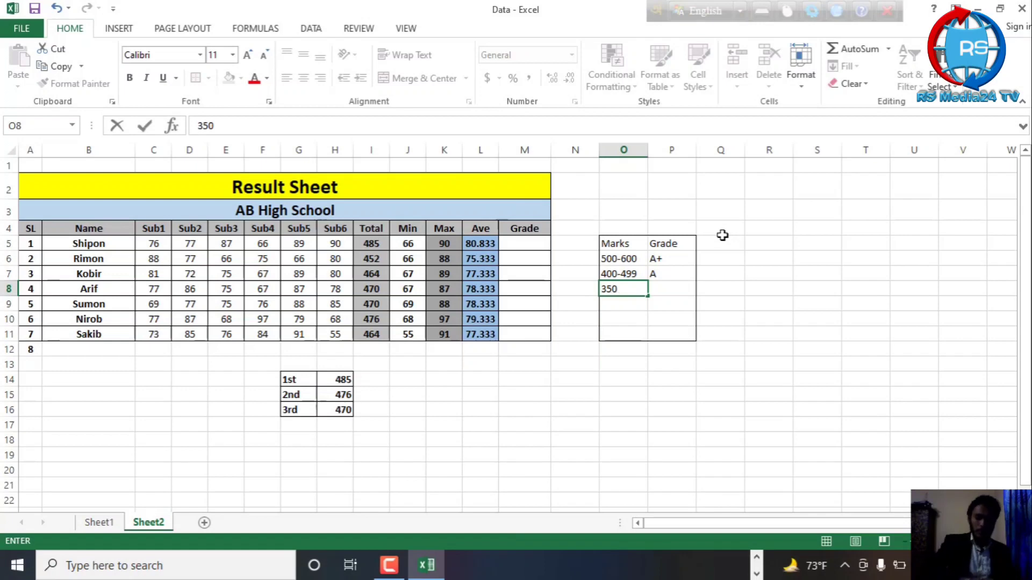
pyautogui.write('-399')
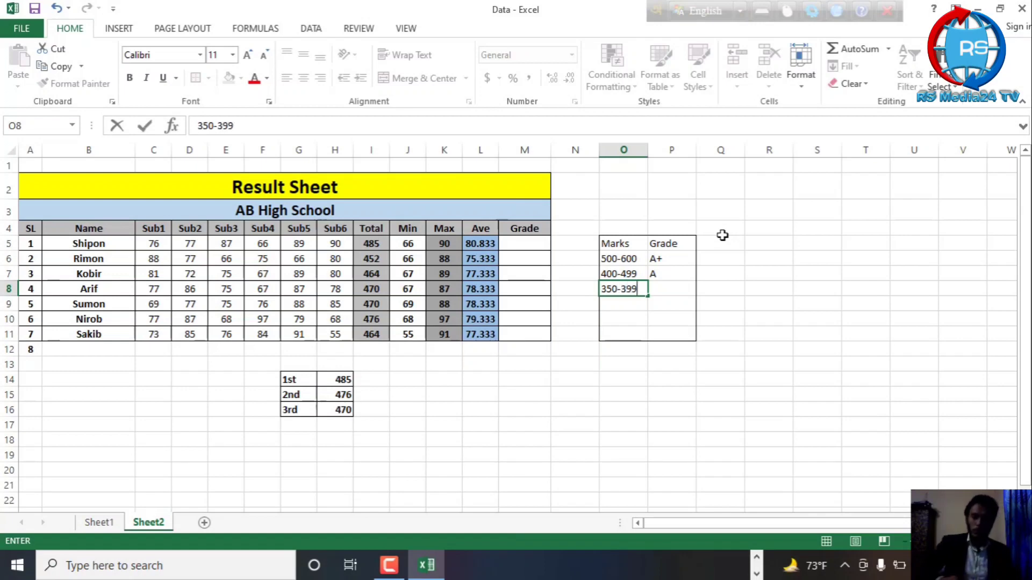
pyautogui.click(683, 290)
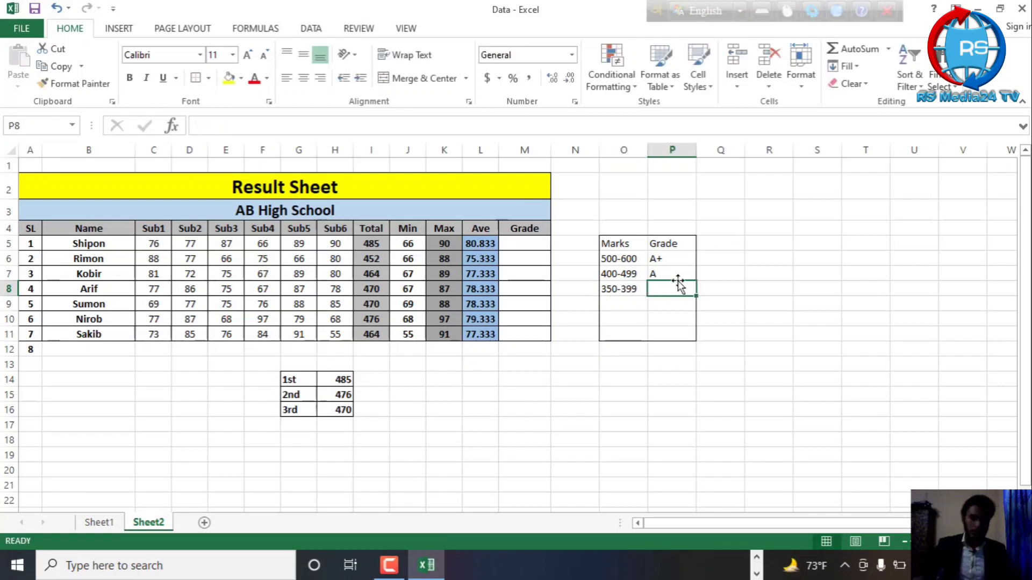
pyautogui.write('A_')
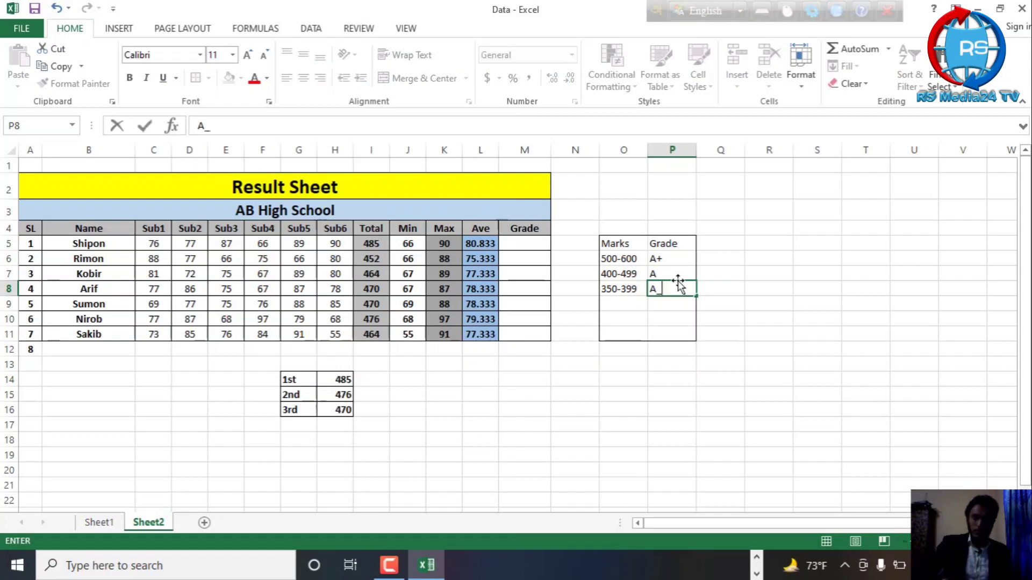
pyautogui.press('BackSpace')
pyautogui.write('-')
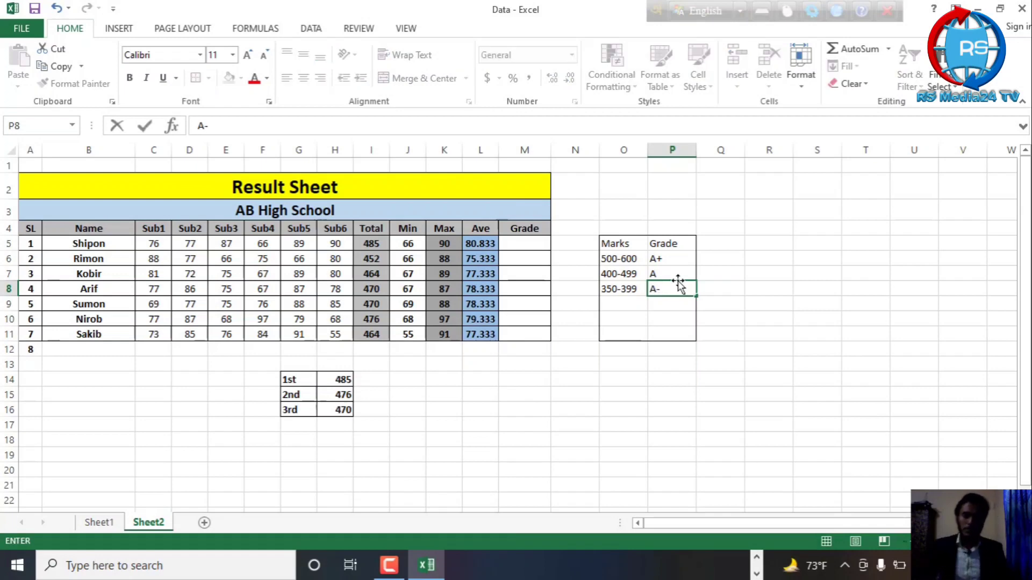
# Add the marks range 300-349 in O9 with grade B in P9
pyautogui.click(613, 300)
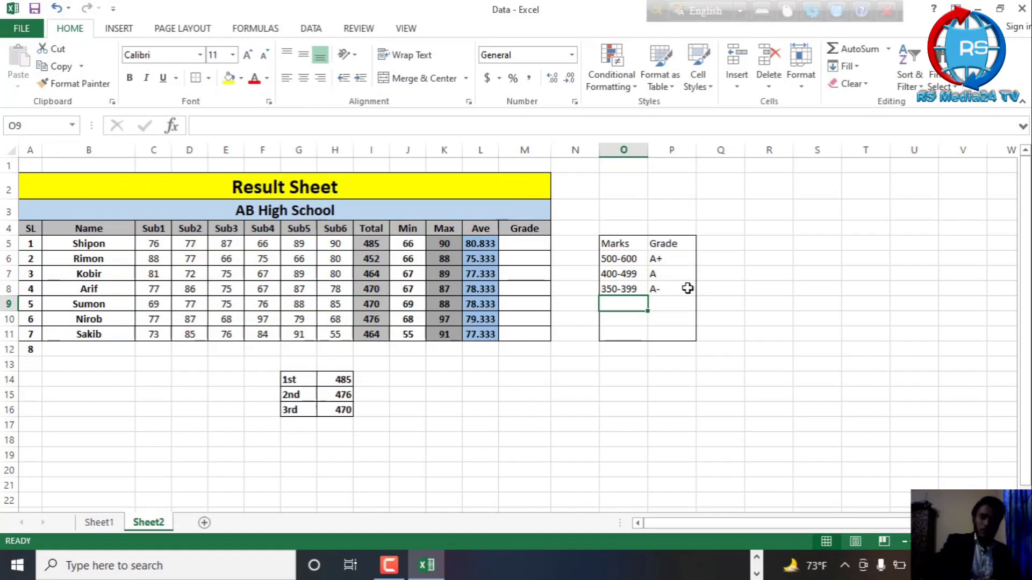
pyautogui.write('300')
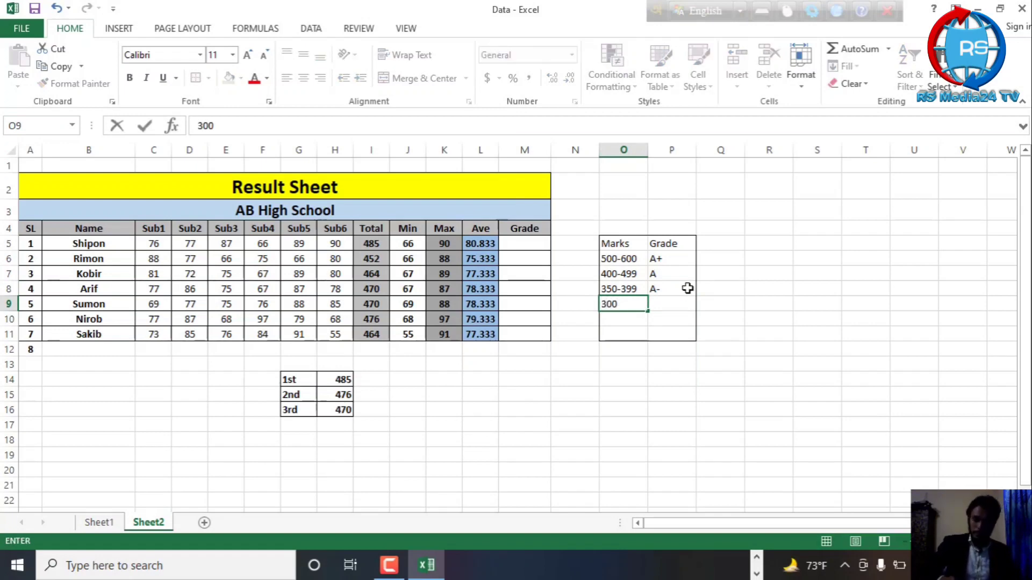
pyautogui.write('-3')
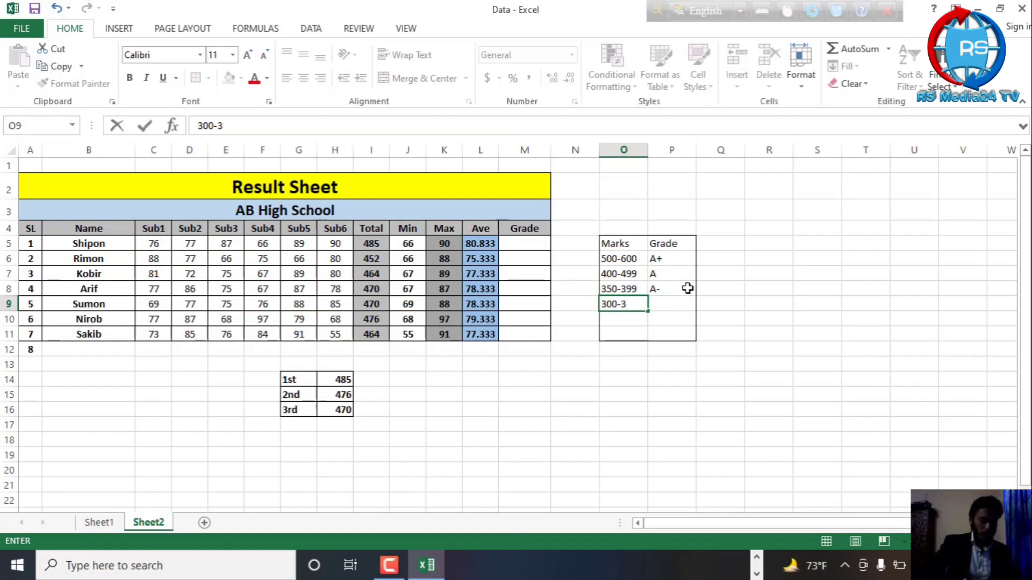
pyautogui.write('49')
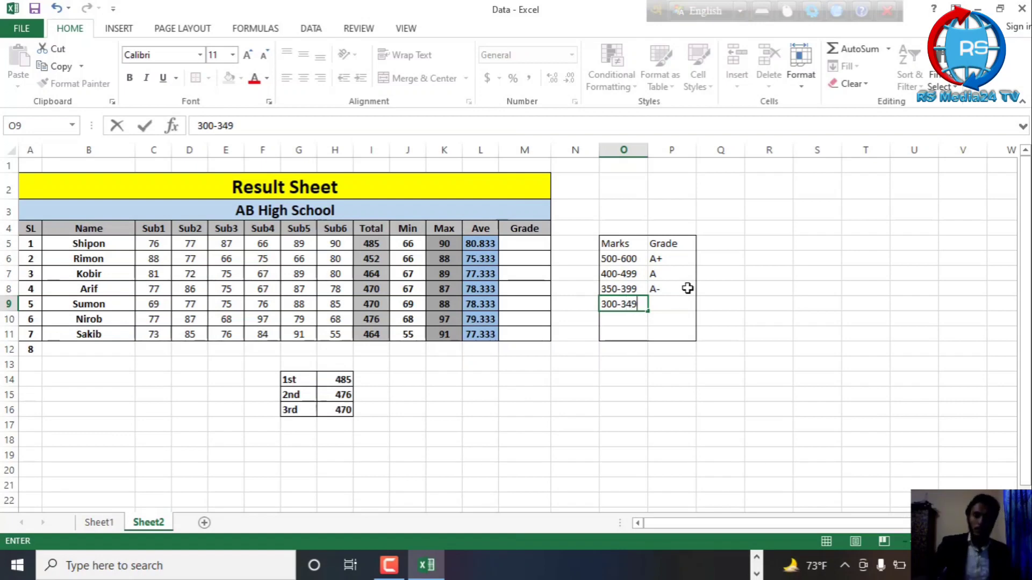
pyautogui.click(669, 299)
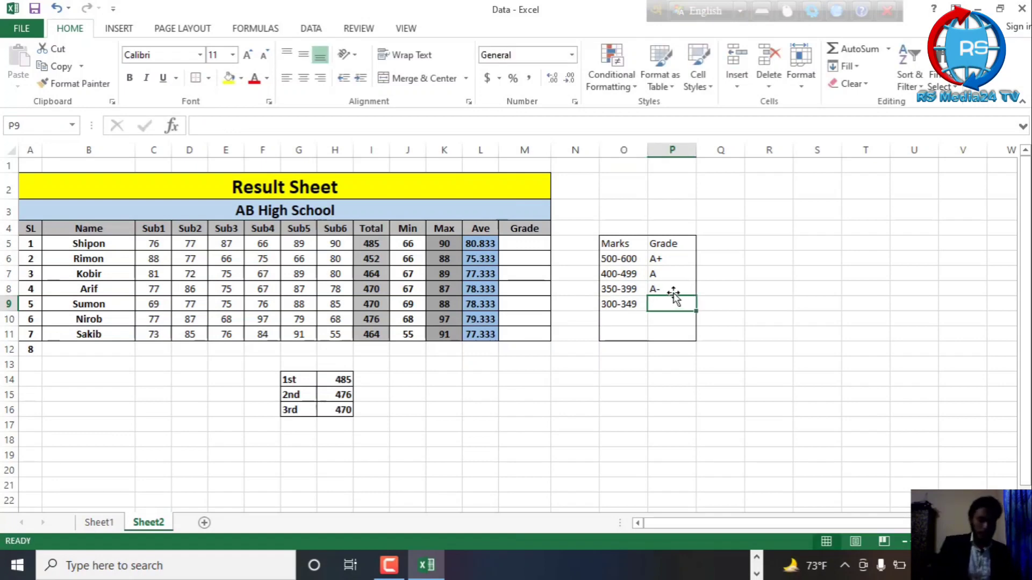
pyautogui.write('B')
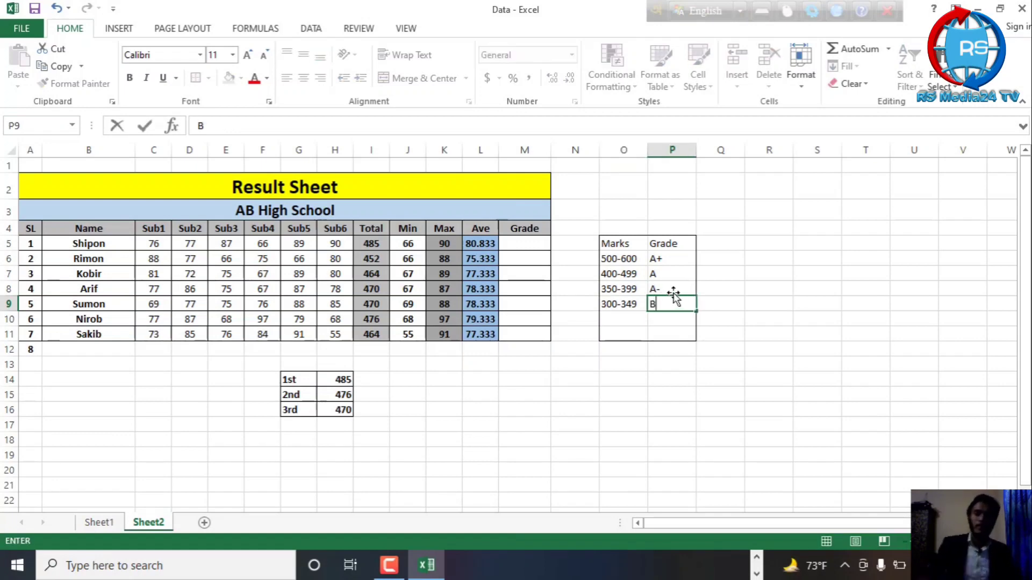
pyautogui.click(620, 320)
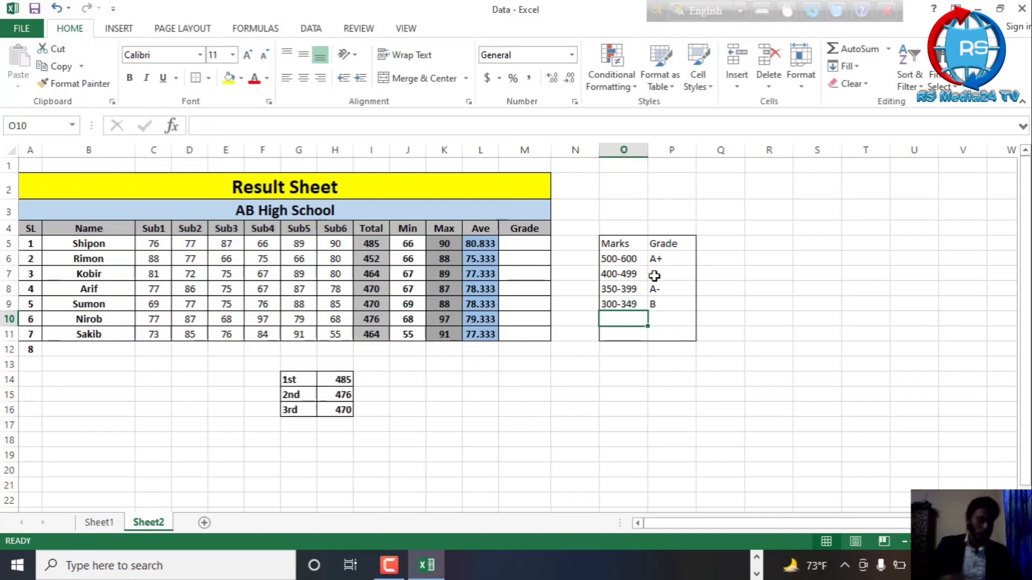
# Add the marks range 200-299 in O10 with grade F in P10
pyautogui.write('200')
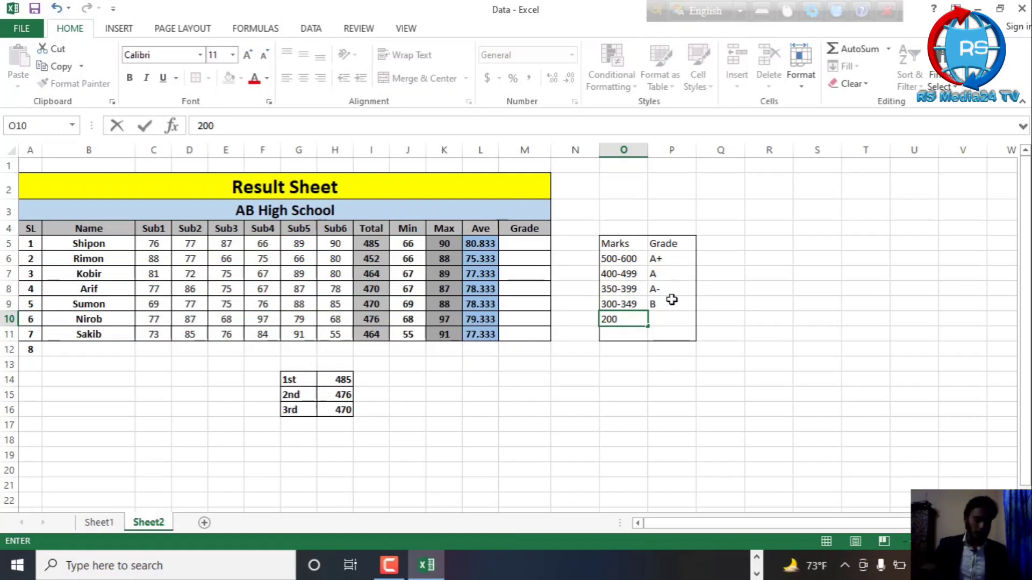
pyautogui.write('-2')
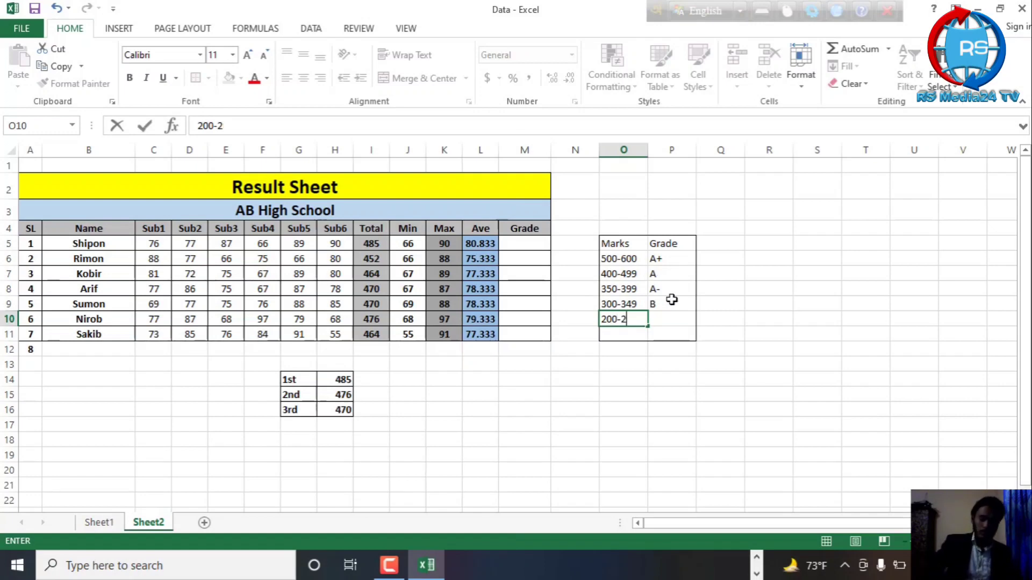
pyautogui.write('99')
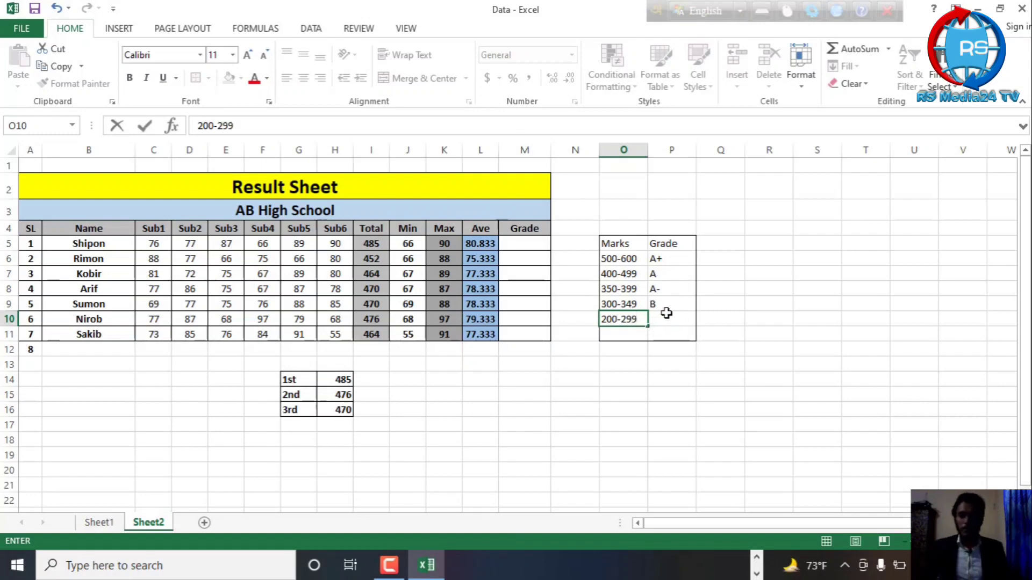
pyautogui.click(666, 314)
pyautogui.write('F')
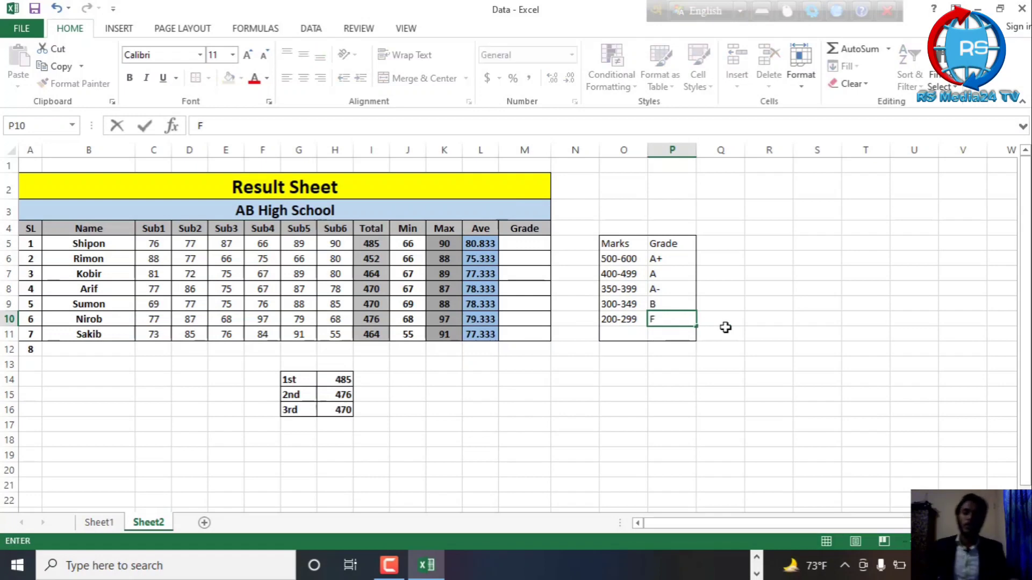
pyautogui.click(788, 346)
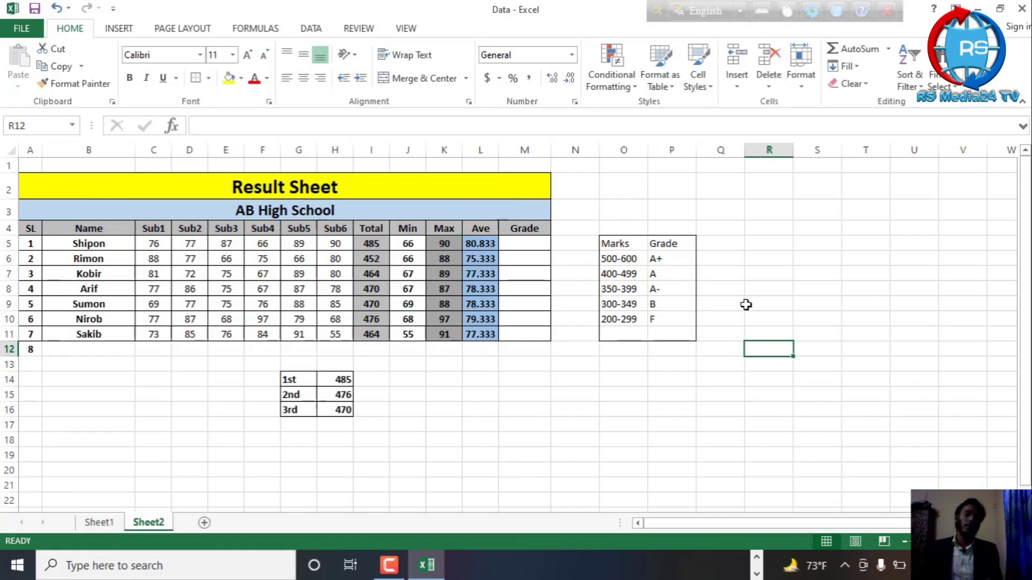
# Set the first student's Sub4 mark in F5 to 85
pyautogui.click(531, 245)
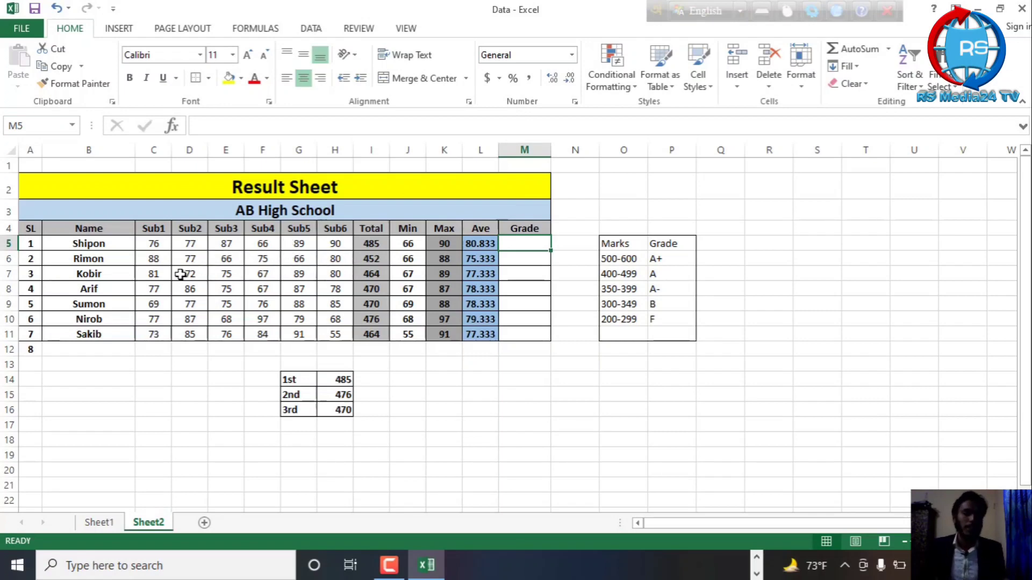
pyautogui.click(267, 245)
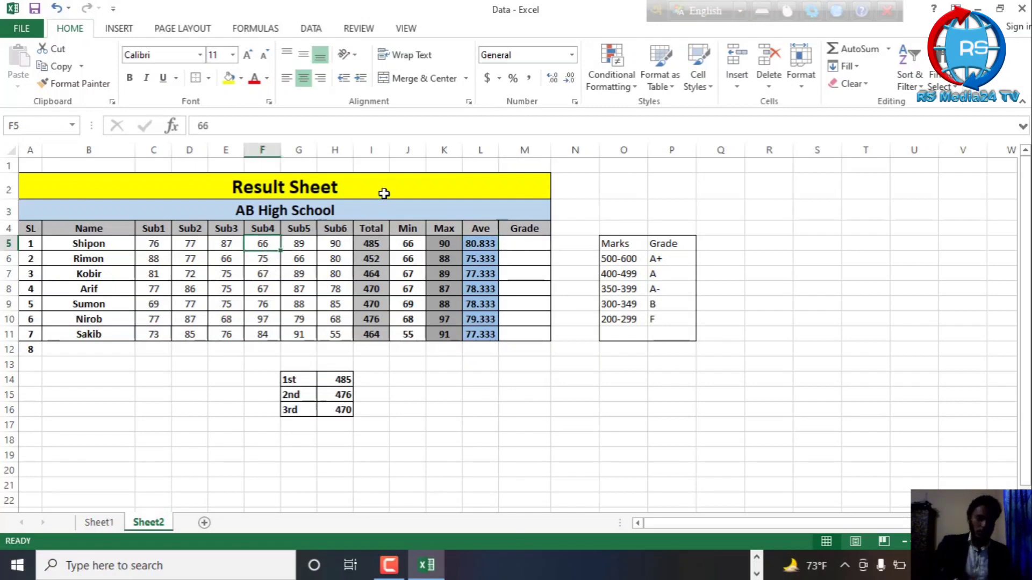
pyautogui.write('85')
pyautogui.click(665, 210)
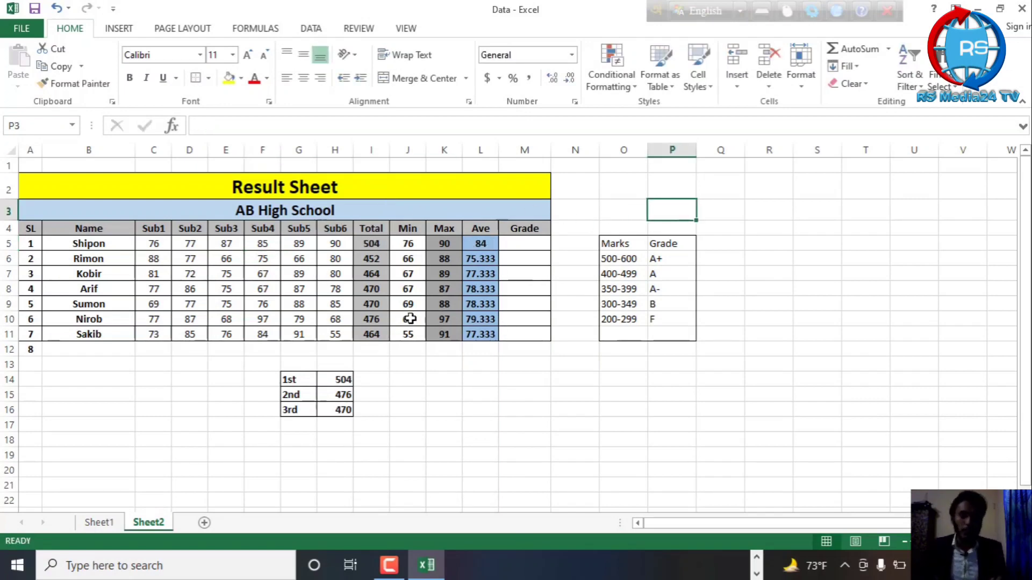
# Enter the formula =IF(I5>=500,"A+") in M5 to grade the first student from the total
pyautogui.click(535, 246)
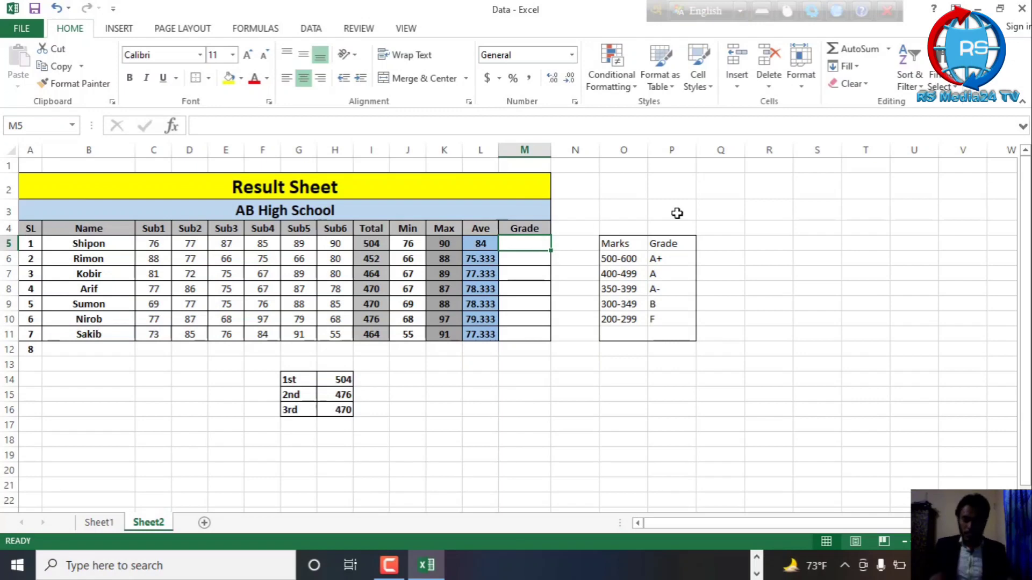
pyautogui.write('=')
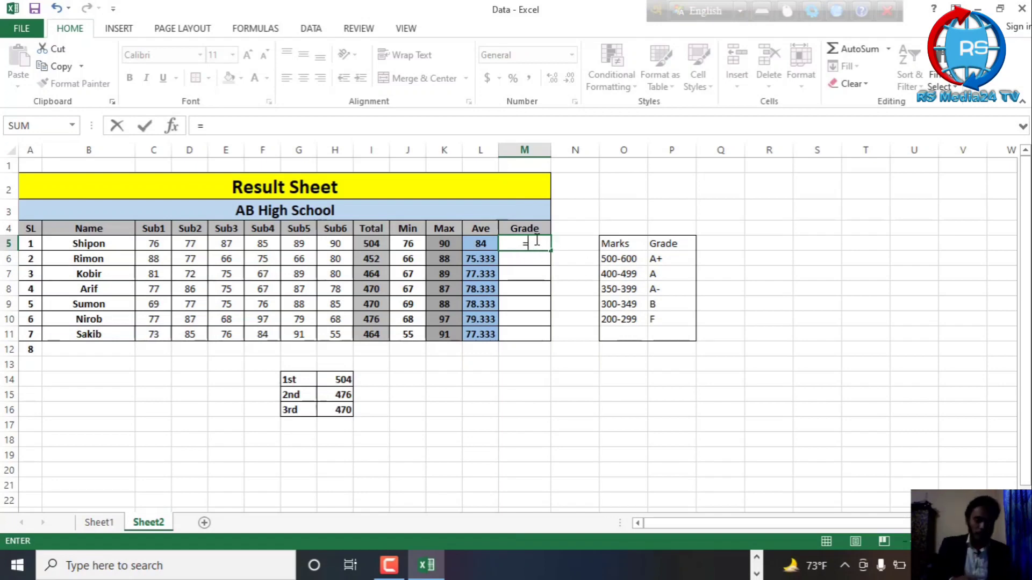
pyautogui.write('IF')
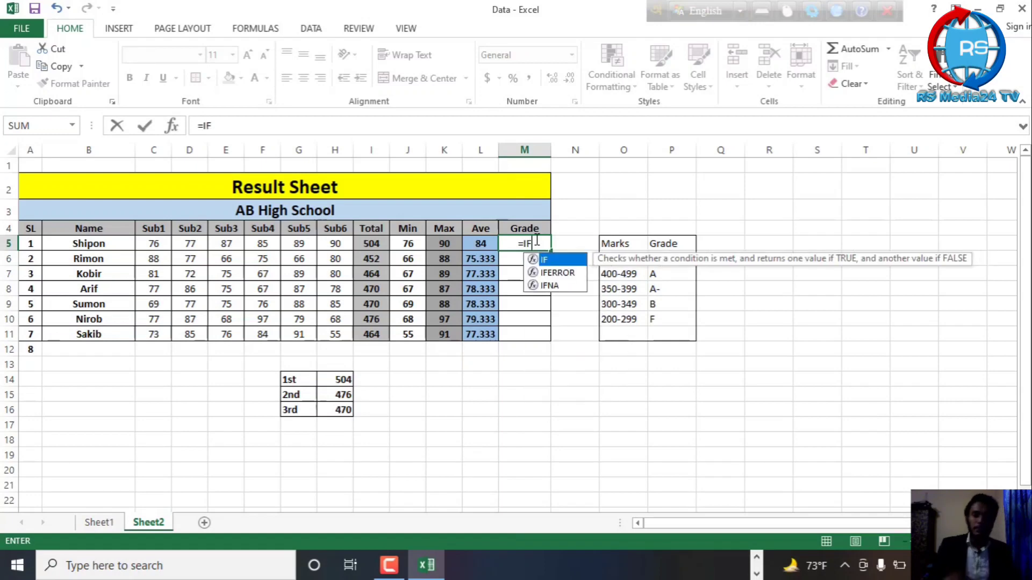
pyautogui.write('(')
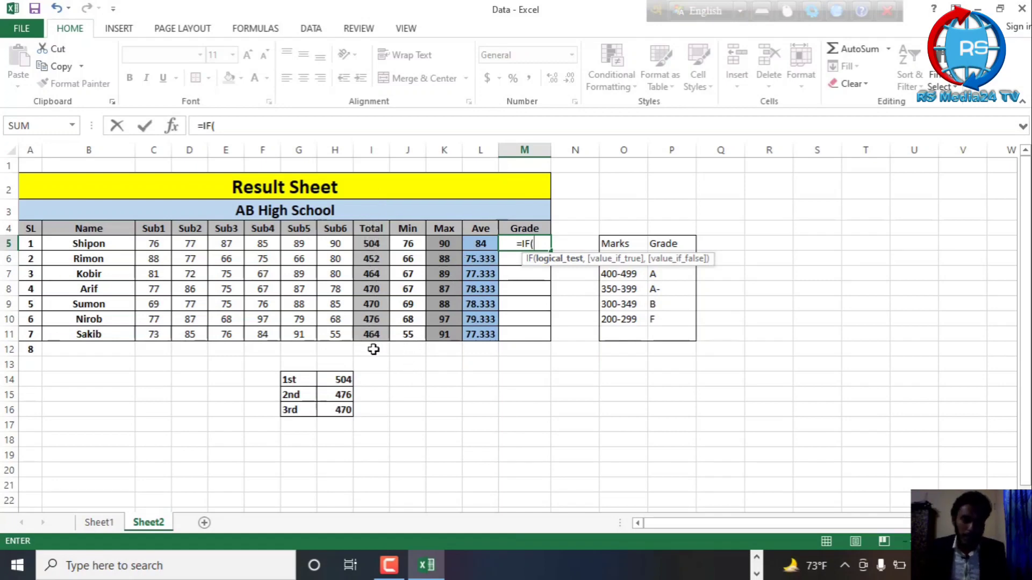
pyautogui.click(380, 246)
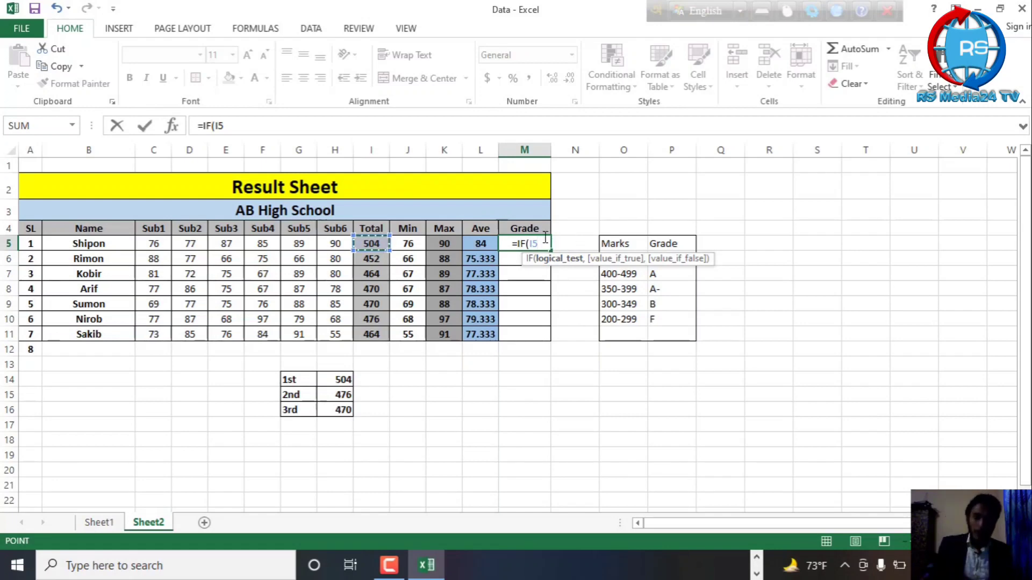
pyautogui.write('>')
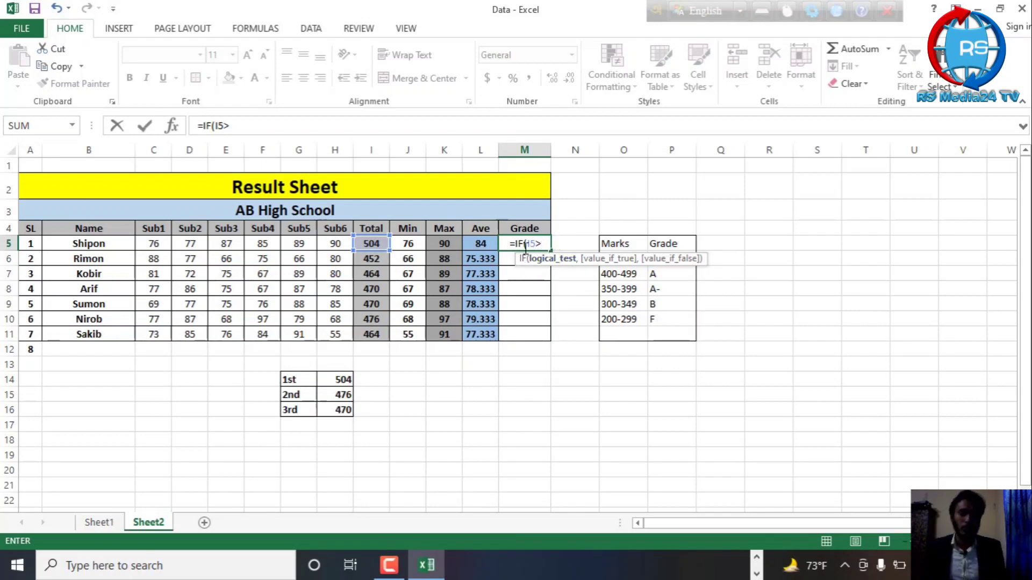
pyautogui.write('=')
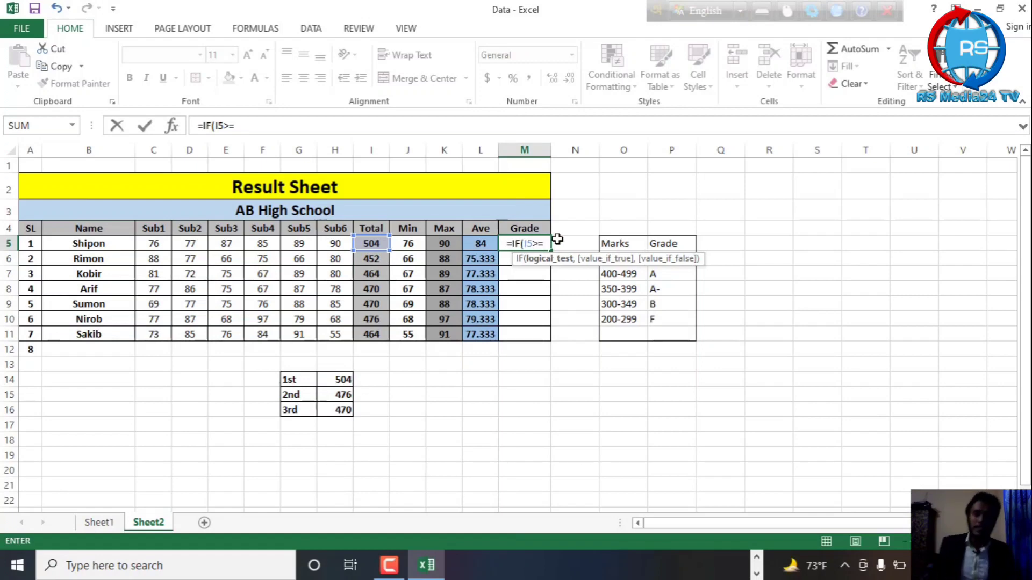
pyautogui.write('500')
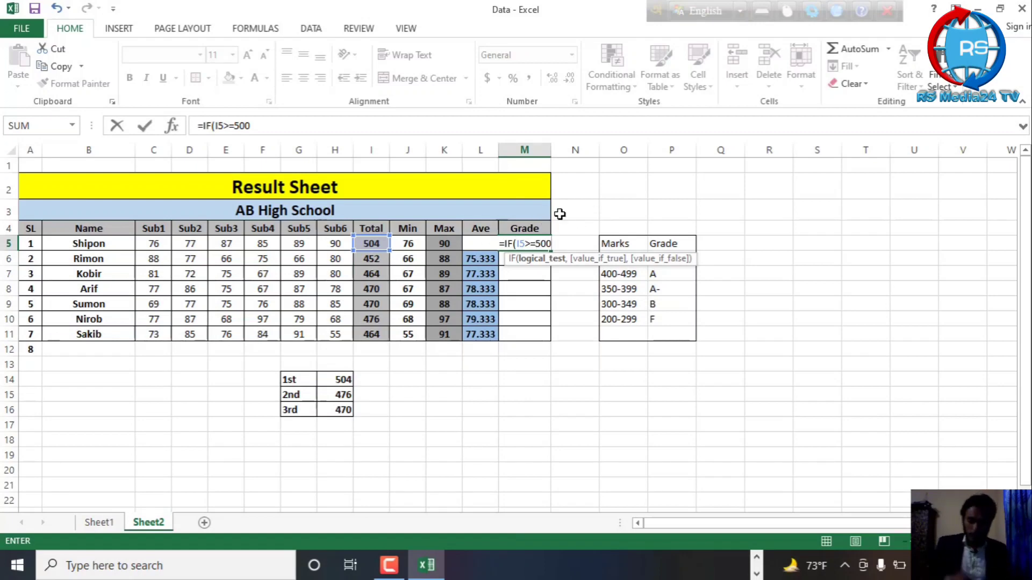
pyautogui.write(',')
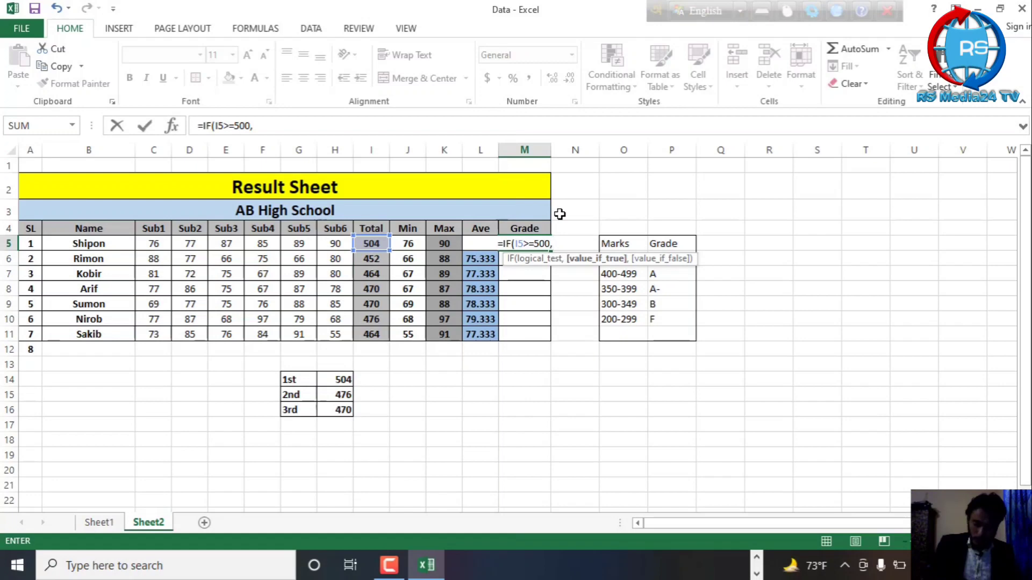
pyautogui.write('"')
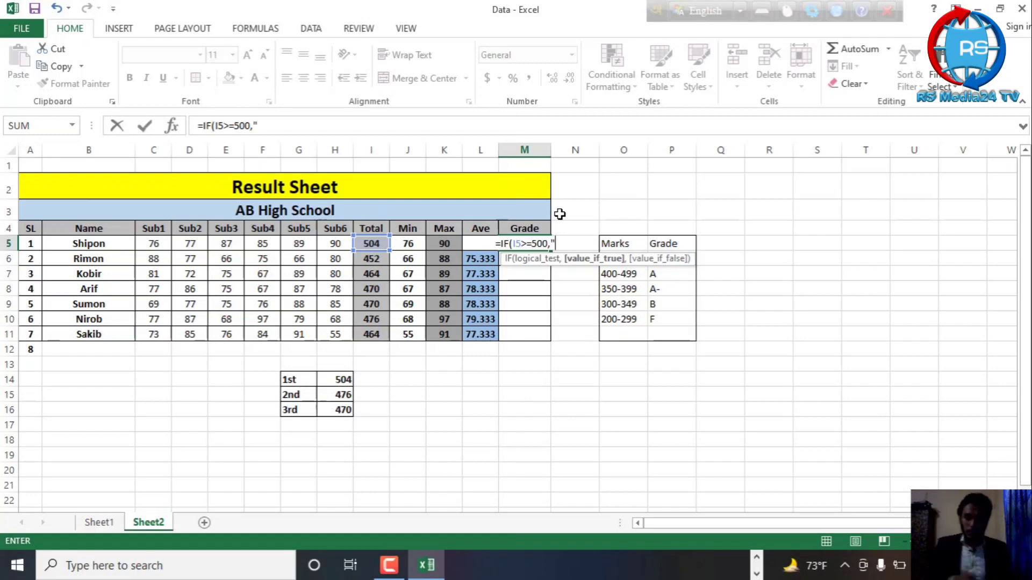
pyautogui.write('A')
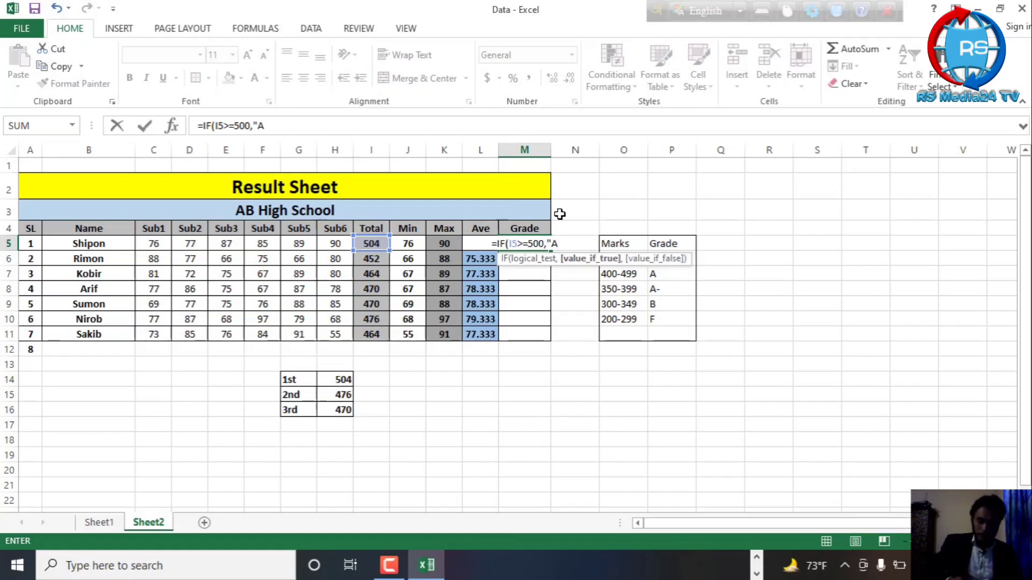
pyautogui.write('+')
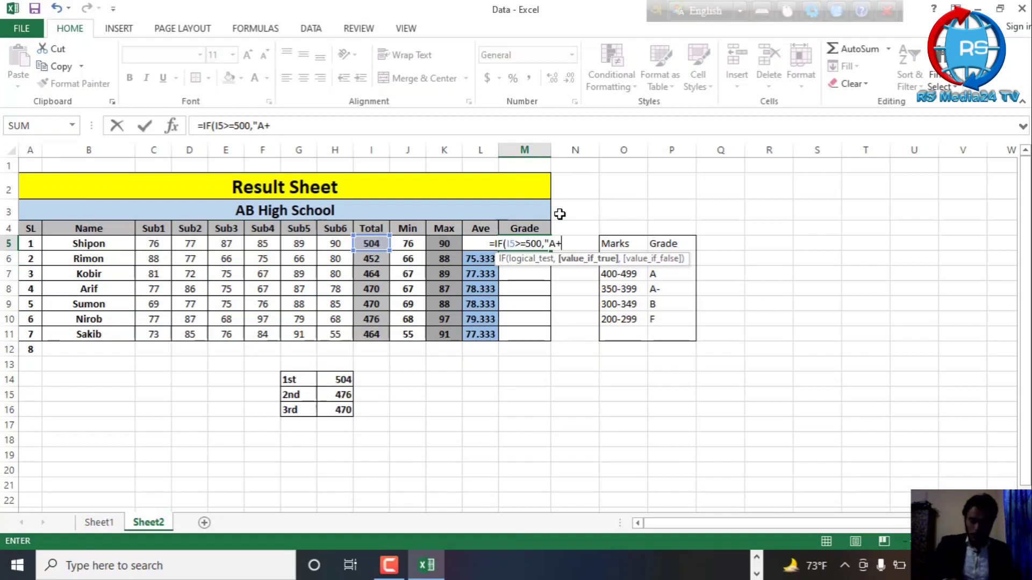
pyautogui.write('"')
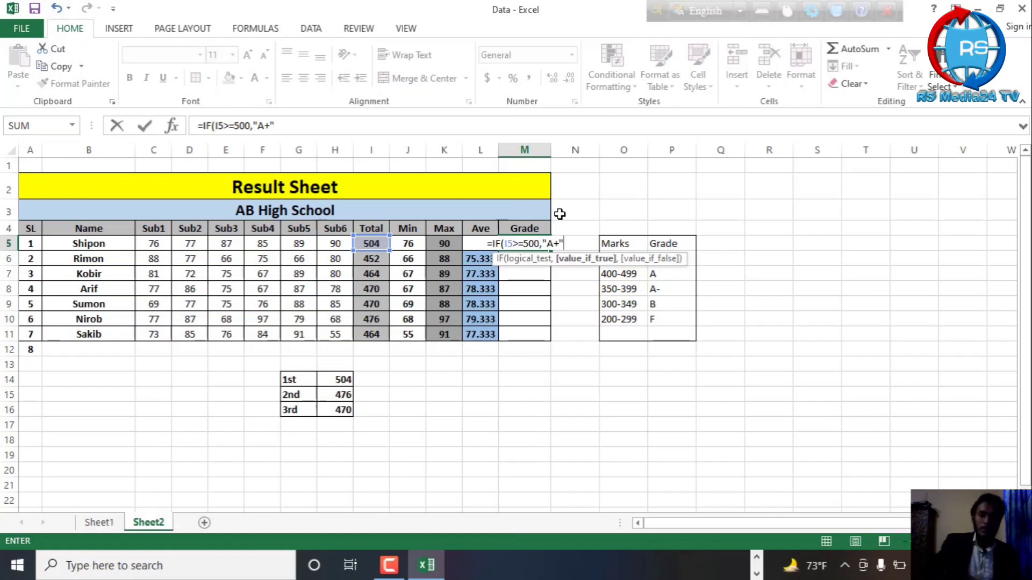
pyautogui.write(')')
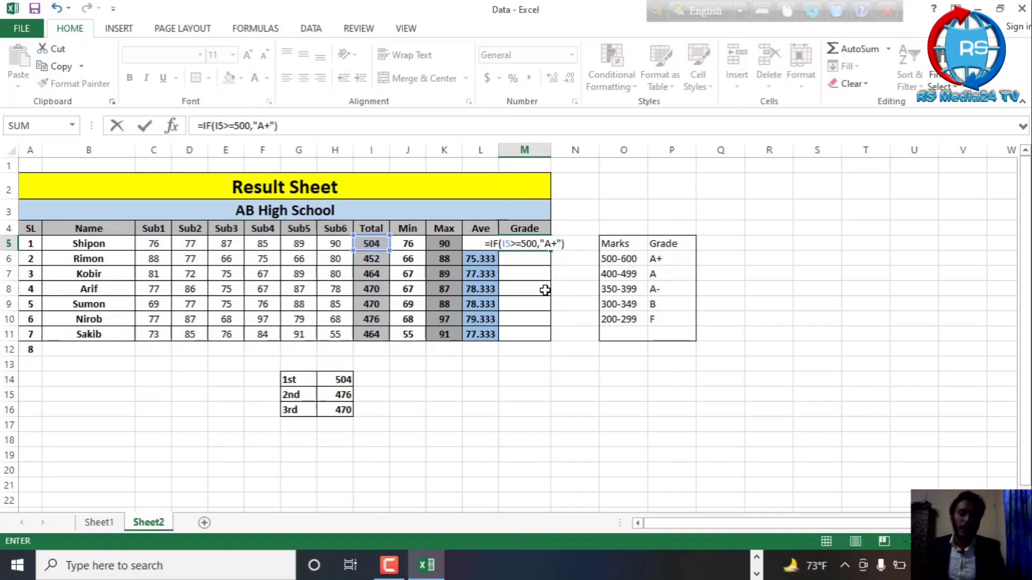
pyautogui.press('Return')
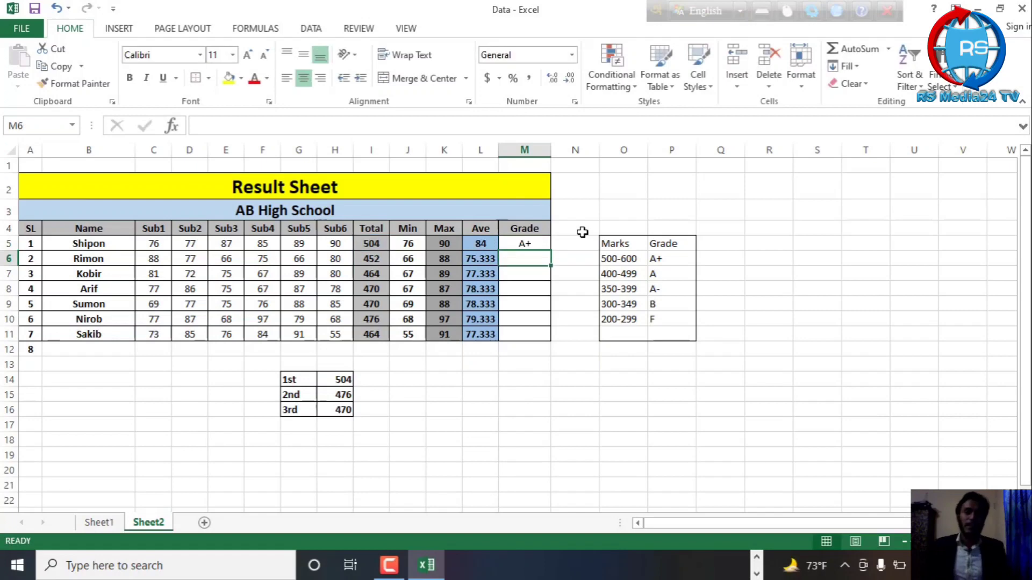
pyautogui.click(530, 246)
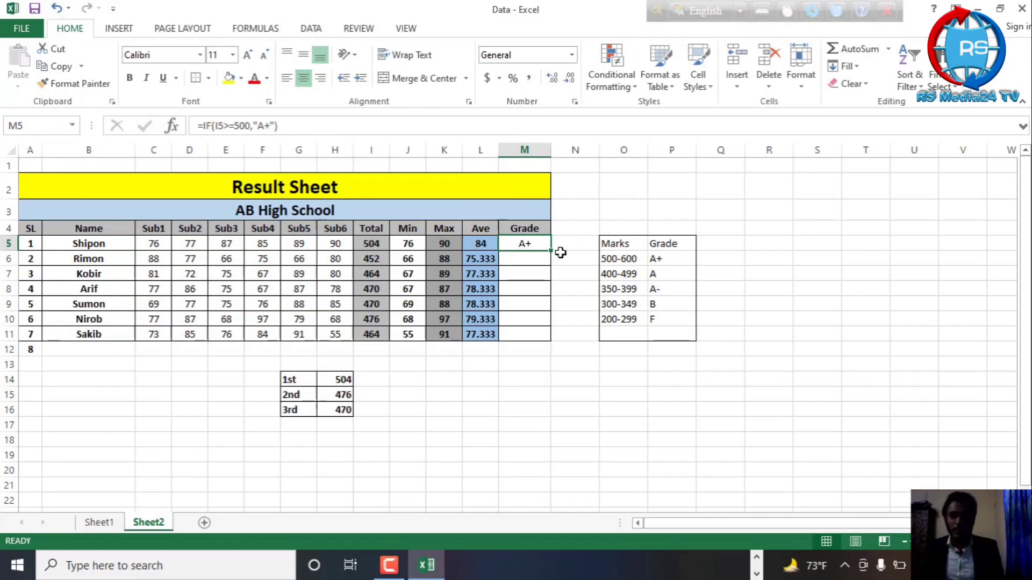
# Test the grade formula in M5 by setting the Sub4 mark in F5 to 80 and restoring it to 85
pyautogui.click(240, 245)
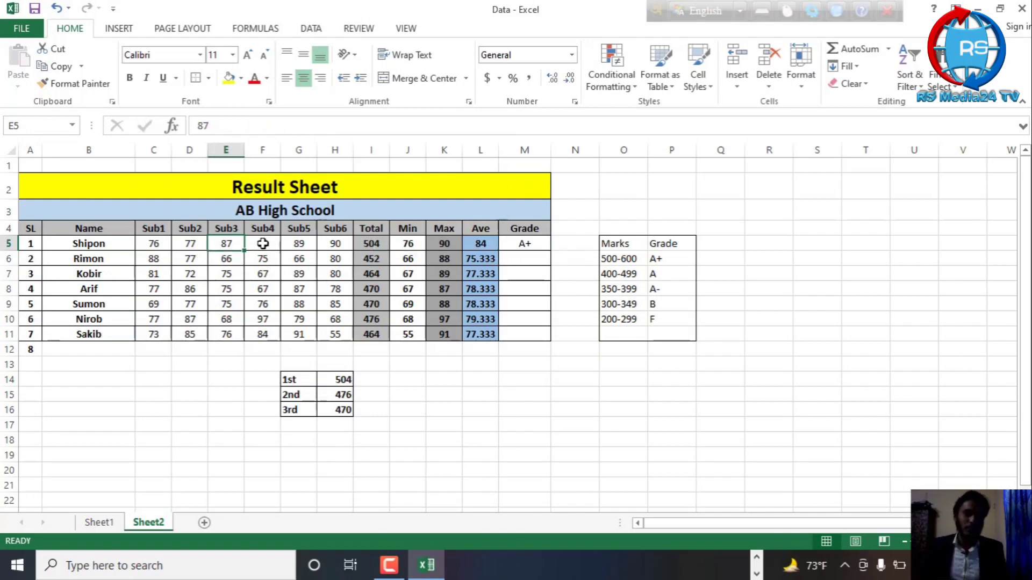
pyautogui.click(259, 246)
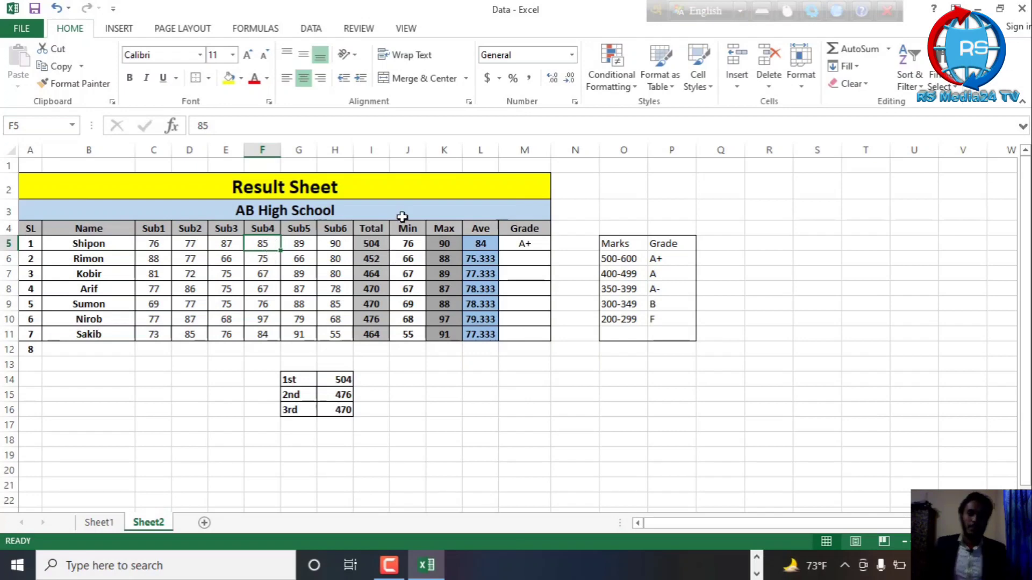
pyautogui.write('80')
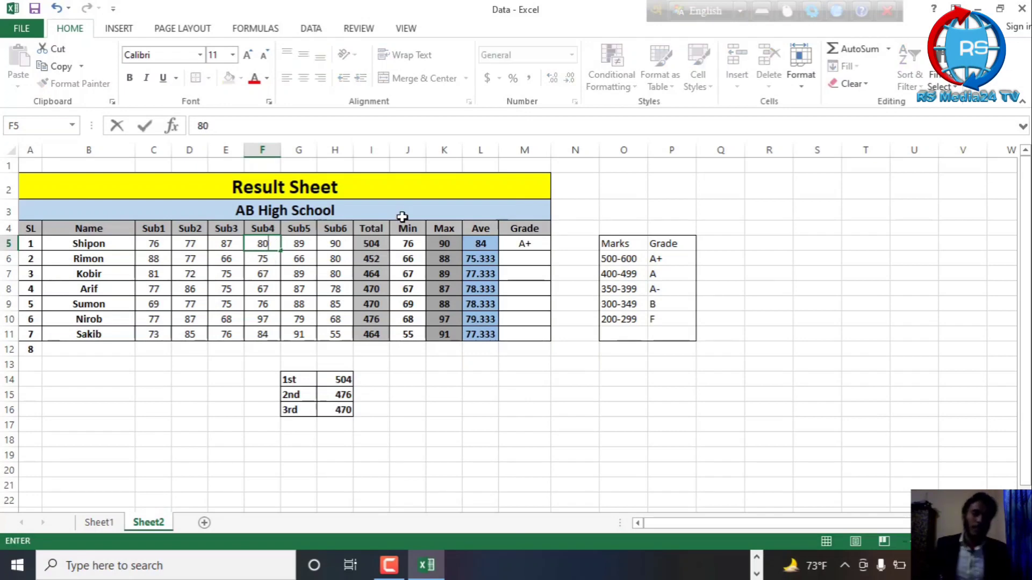
pyautogui.click(645, 208)
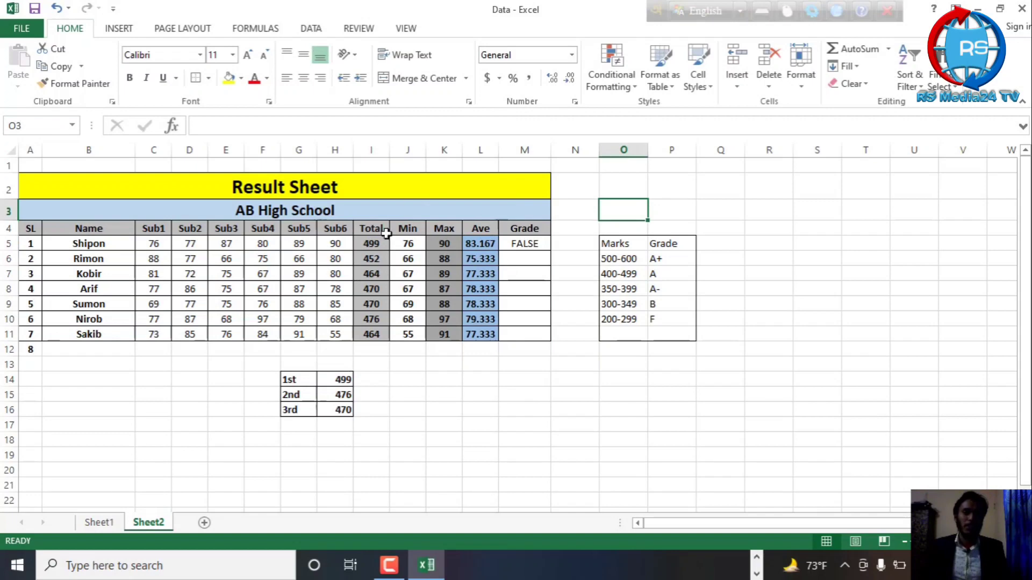
pyautogui.click(534, 242)
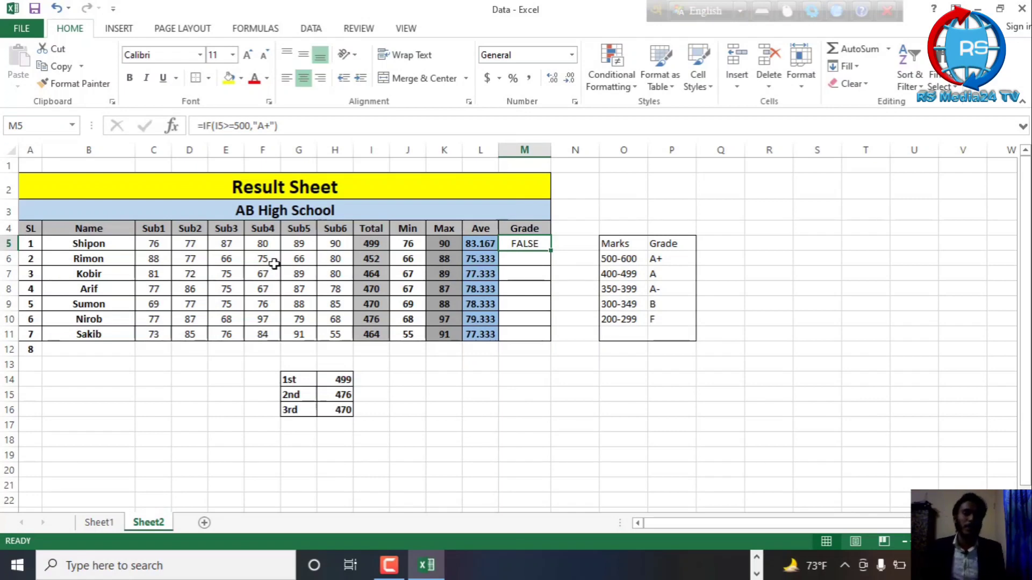
pyautogui.click(272, 244)
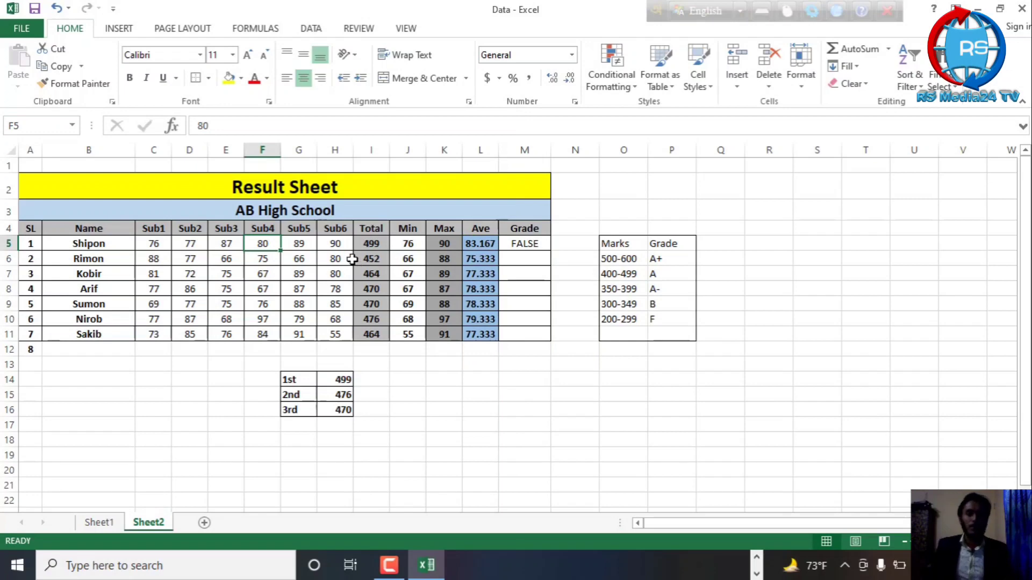
pyautogui.write('85')
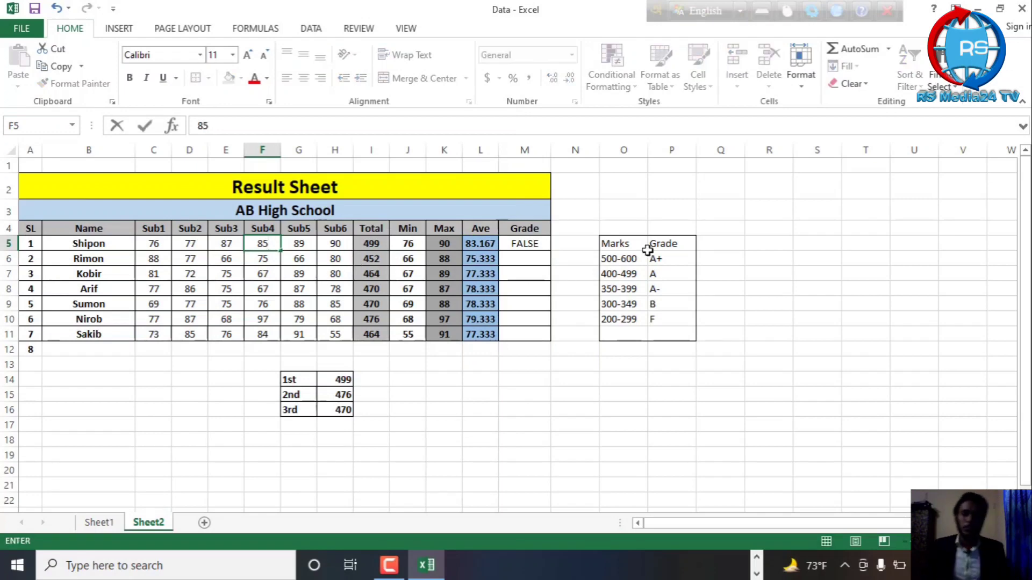
pyautogui.click(684, 195)
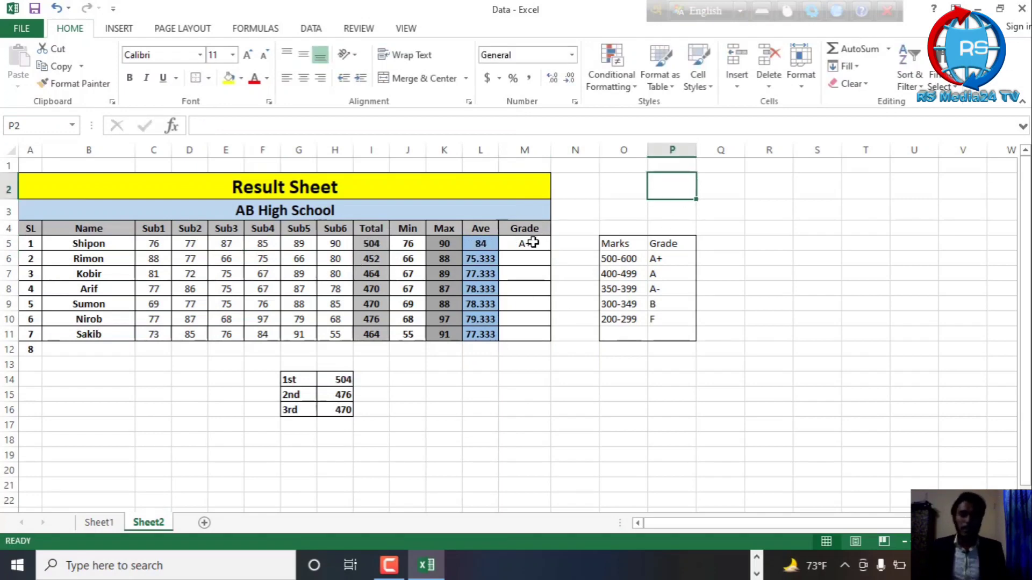
# Nest a copy of the IF(I5>=500,"A+" expression as the value-if-false argument of the grade formula in M5
pyautogui.click(532, 243)
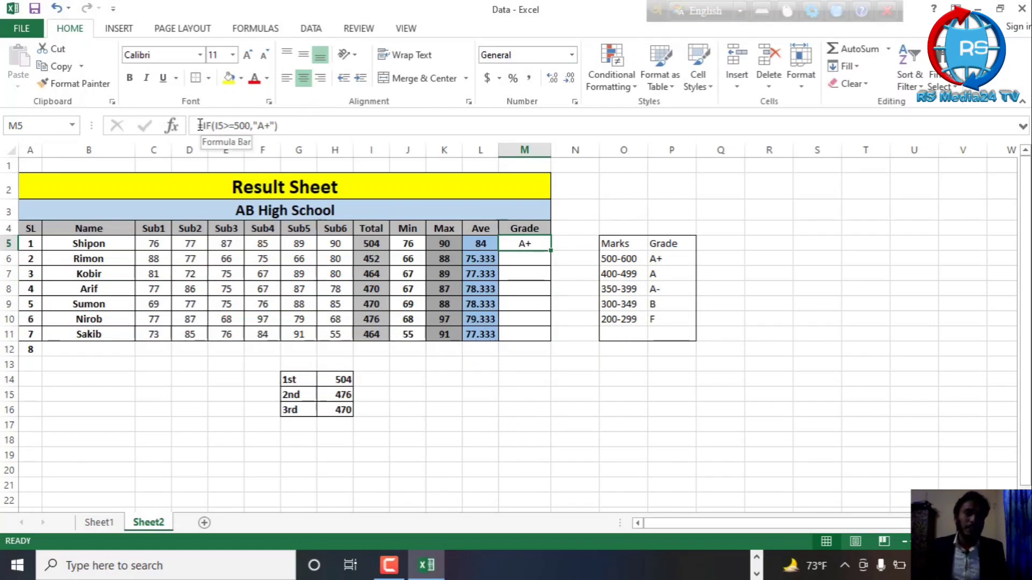
pyautogui.click(209, 126)
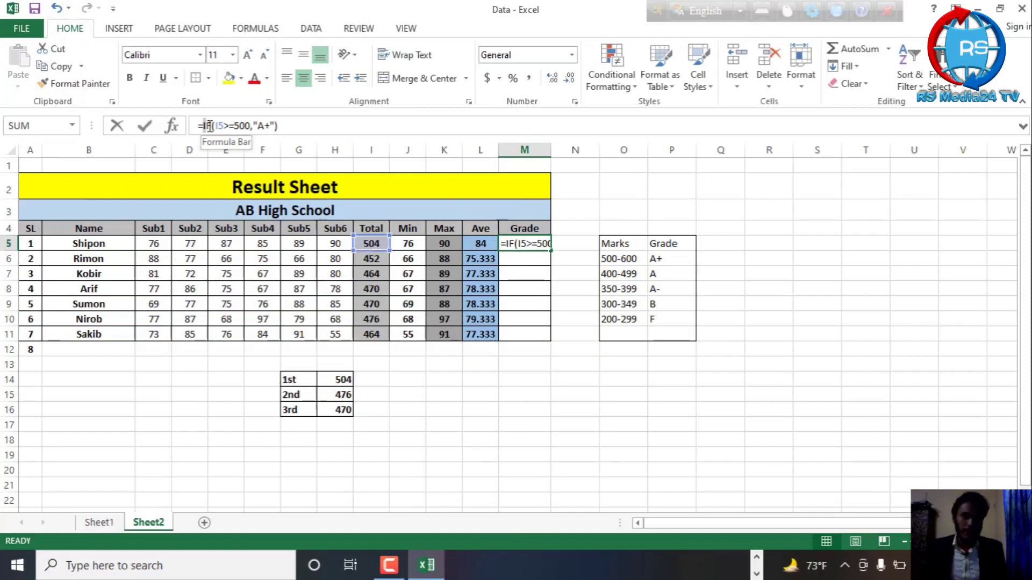
pyautogui.moveTo(214, 126); pyautogui.dragTo(268, 123)
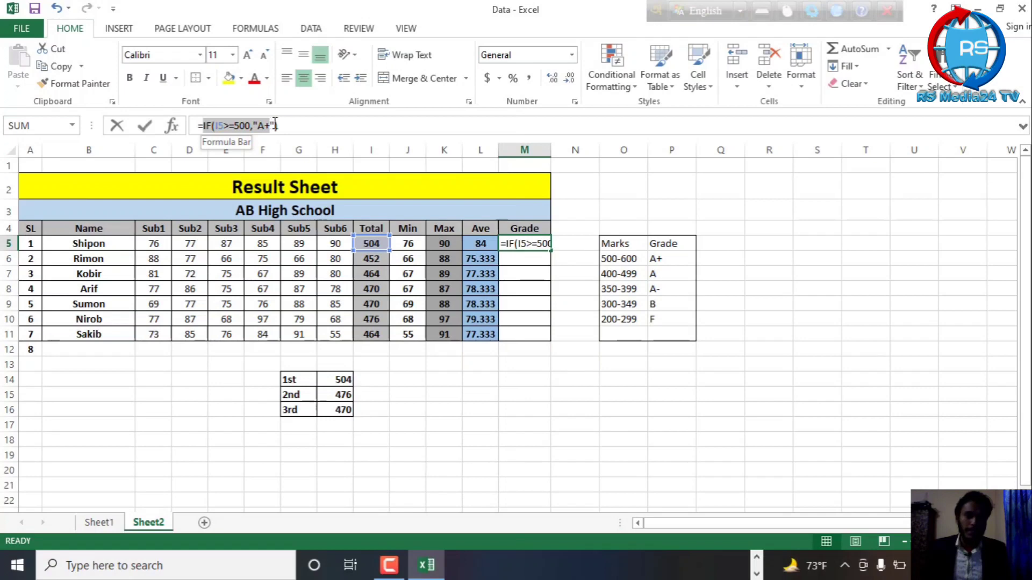
pyautogui.click(274, 125)
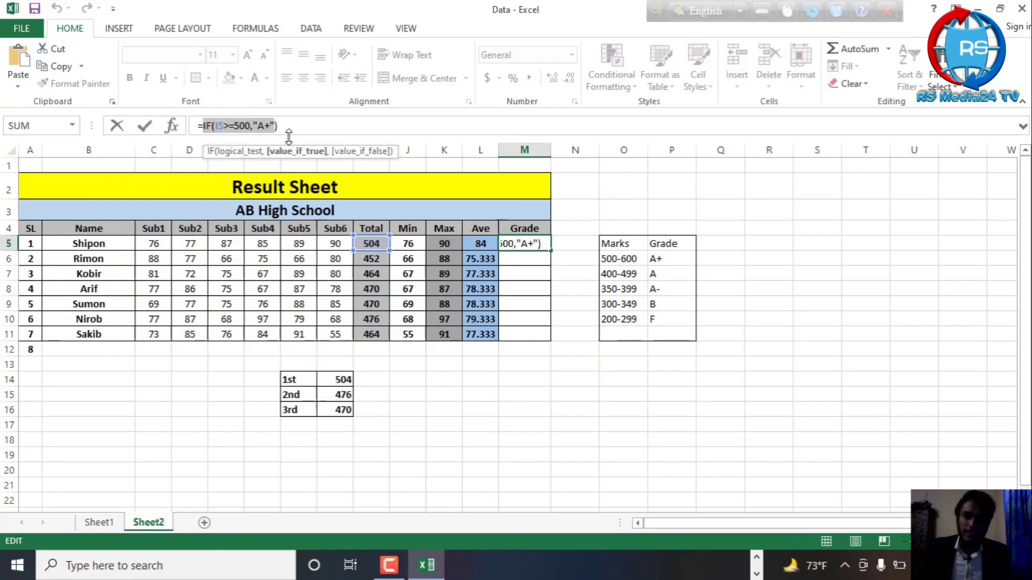
pyautogui.click(276, 125)
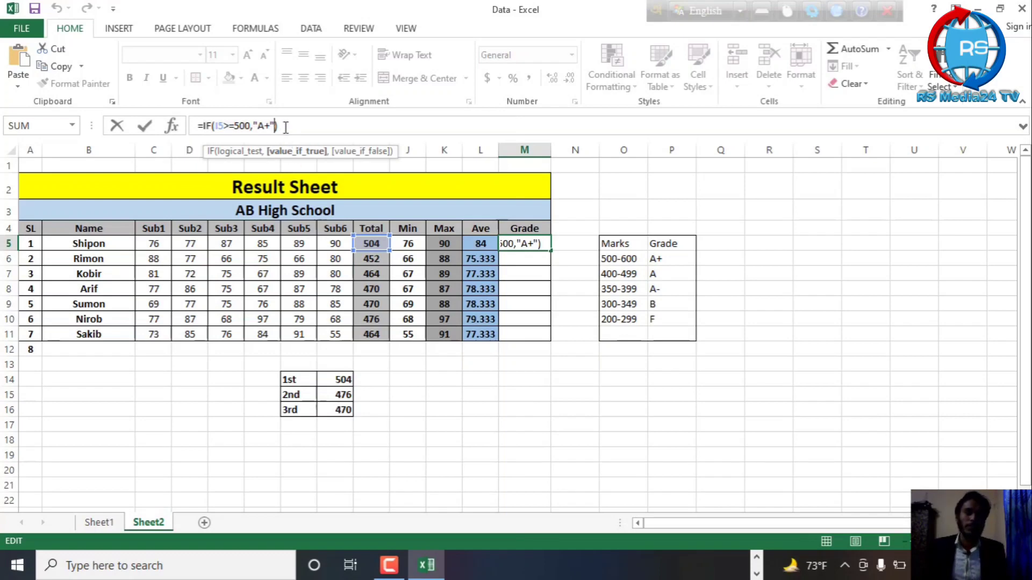
pyautogui.write(',')
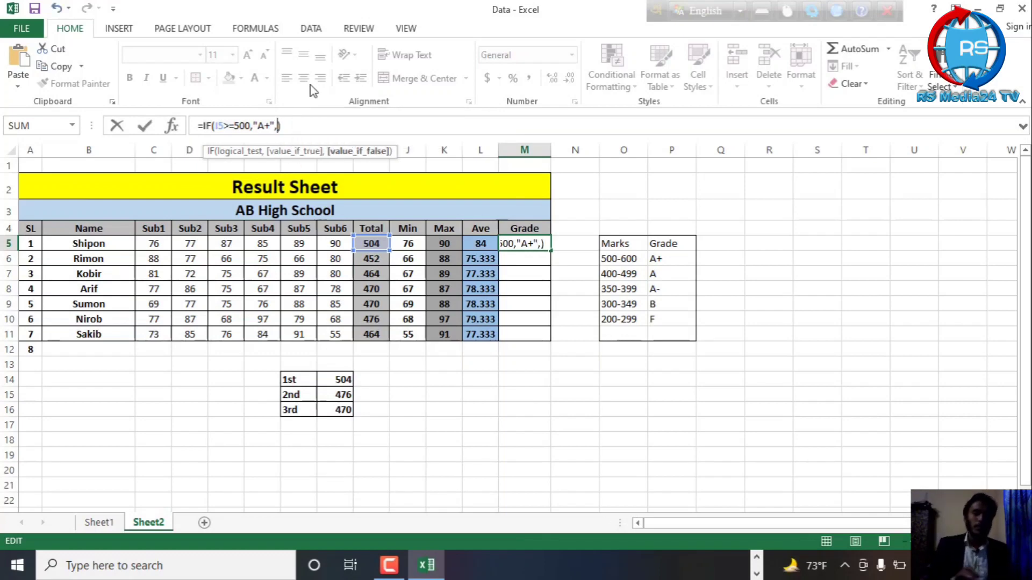
pyautogui.write('IF(I5>=500,"A+"')
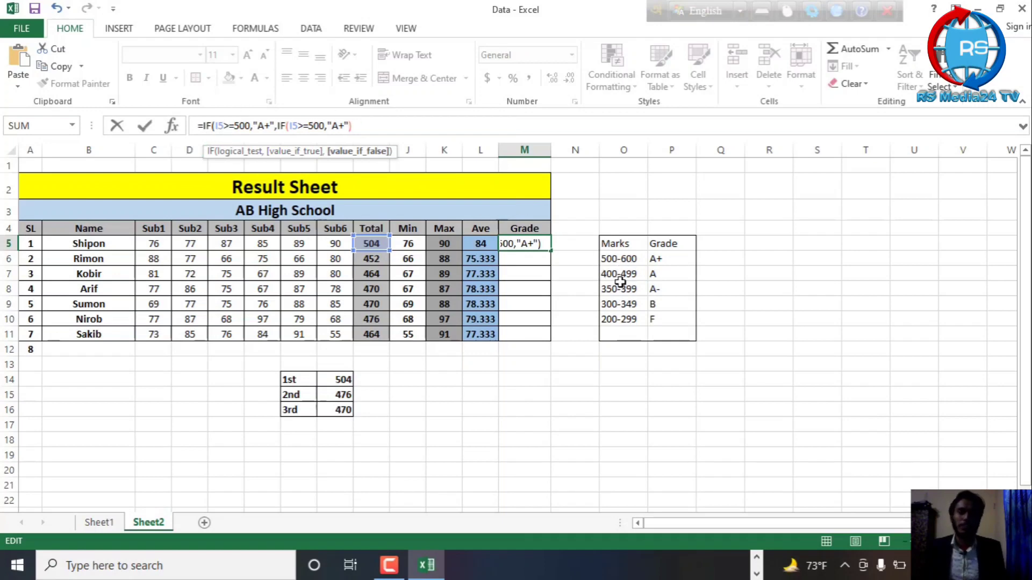
# Change the nested IF in M5 to test I5>=400 and return "A", and add its closing parenthesis
pyautogui.click(315, 125)
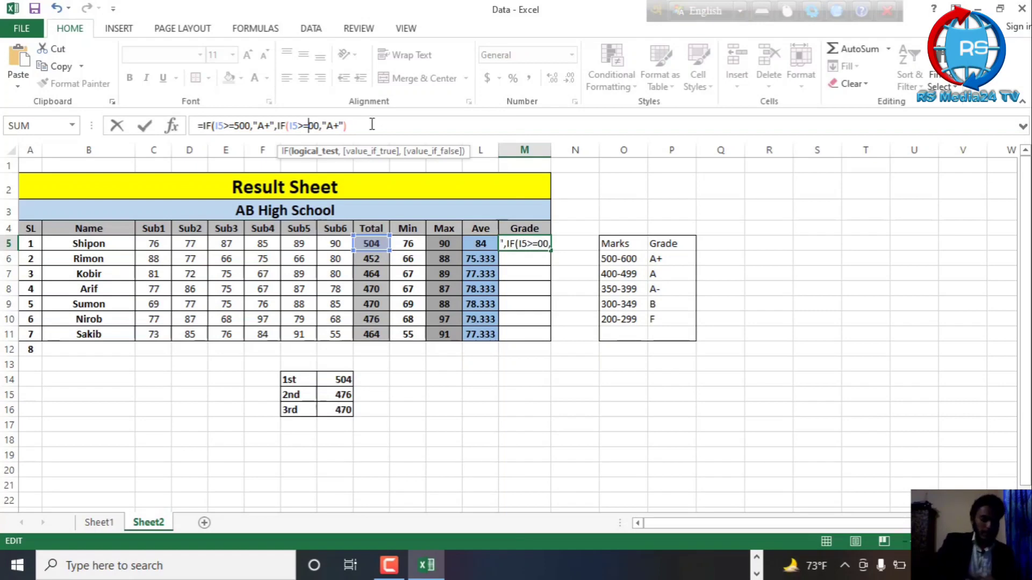
pyautogui.press('BackSpace')
pyautogui.write('4')
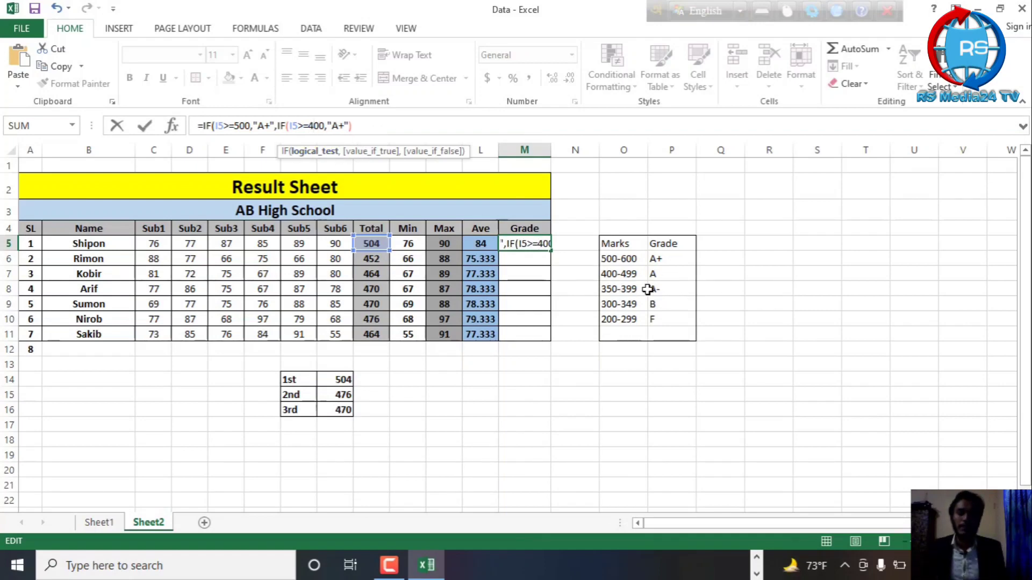
pyautogui.click(344, 126)
pyautogui.press('BackSpace')
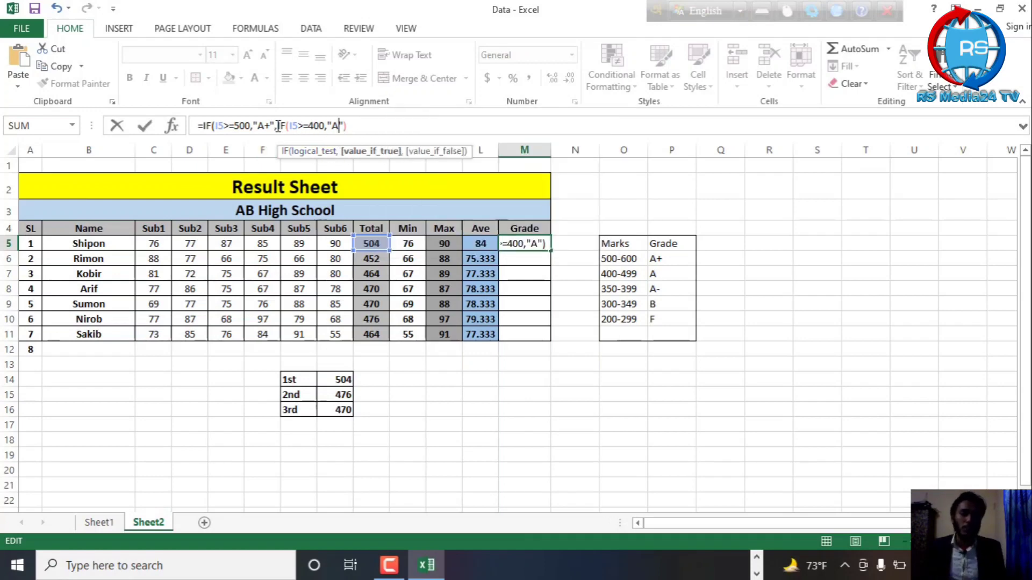
pyautogui.click(350, 125)
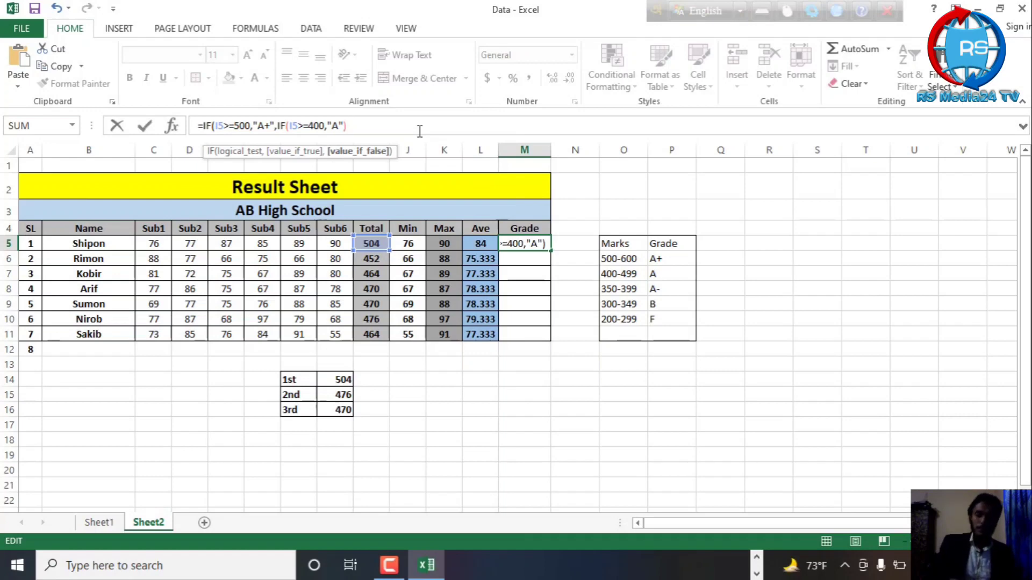
pyautogui.write(')')
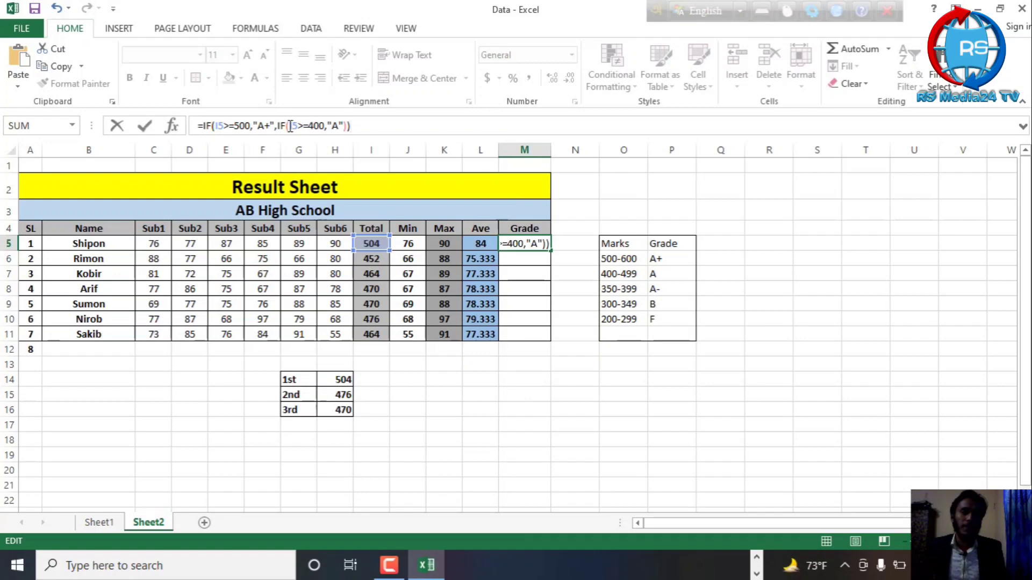
# Nest a copy of the IF(I5>=400,"A" expression as the second IF's value-if-false argument, separated by a single comma
pyautogui.moveTo(276, 126); pyautogui.dragTo(344, 125)
pyautogui.hotkey('ctrl', 'c')
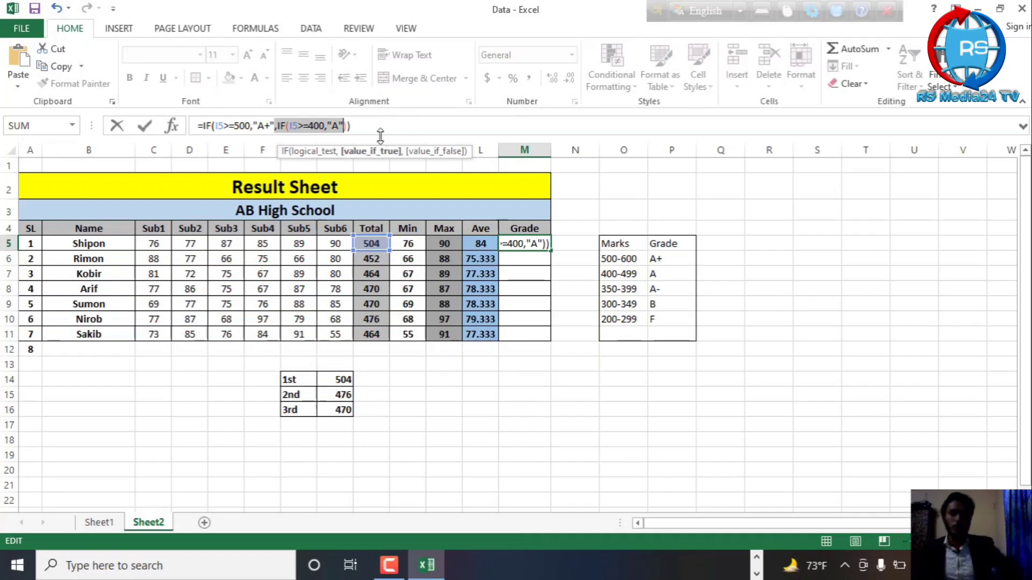
pyautogui.click(341, 125)
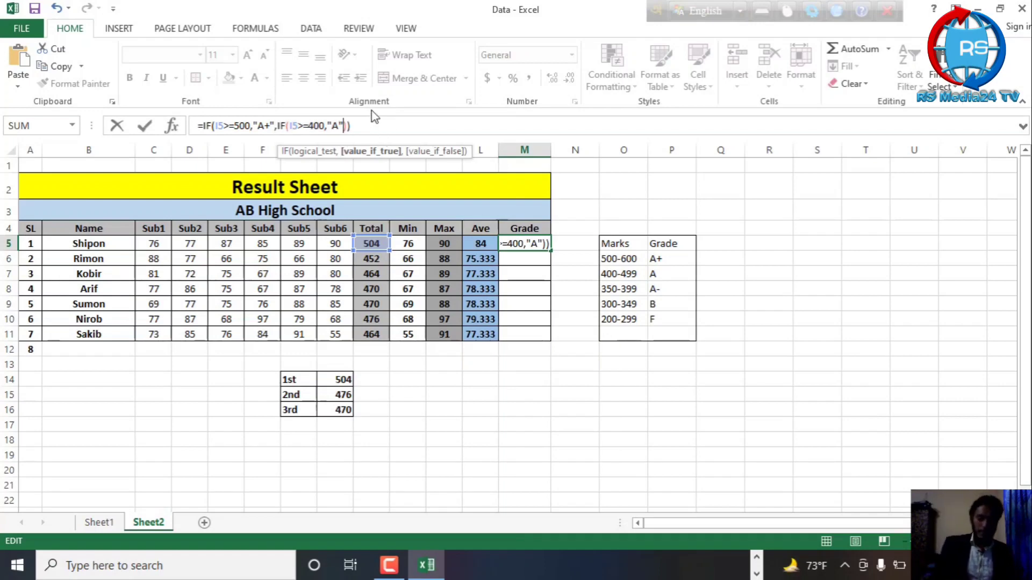
pyautogui.write(',')
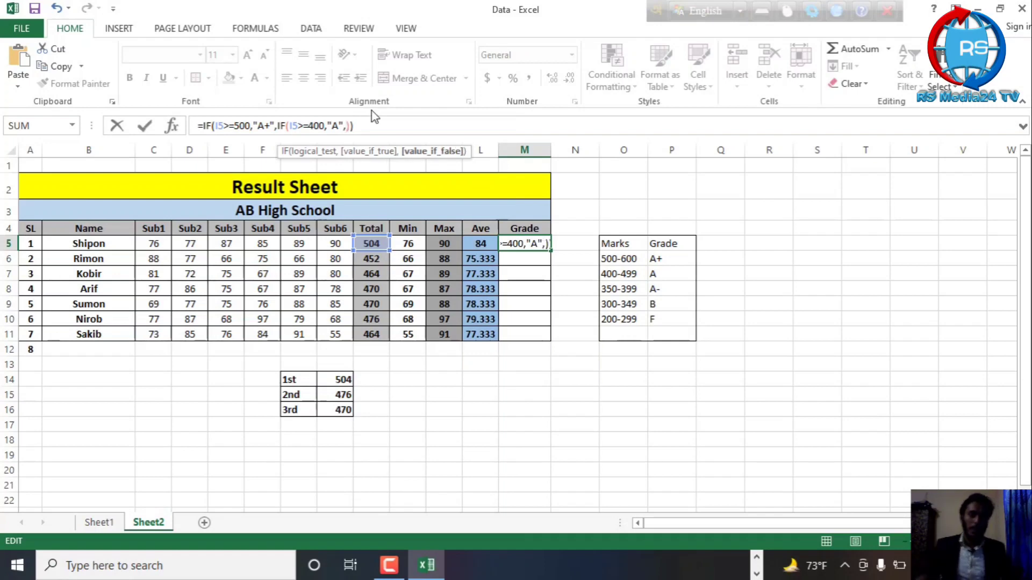
pyautogui.hotkey('ctrl', 'v')
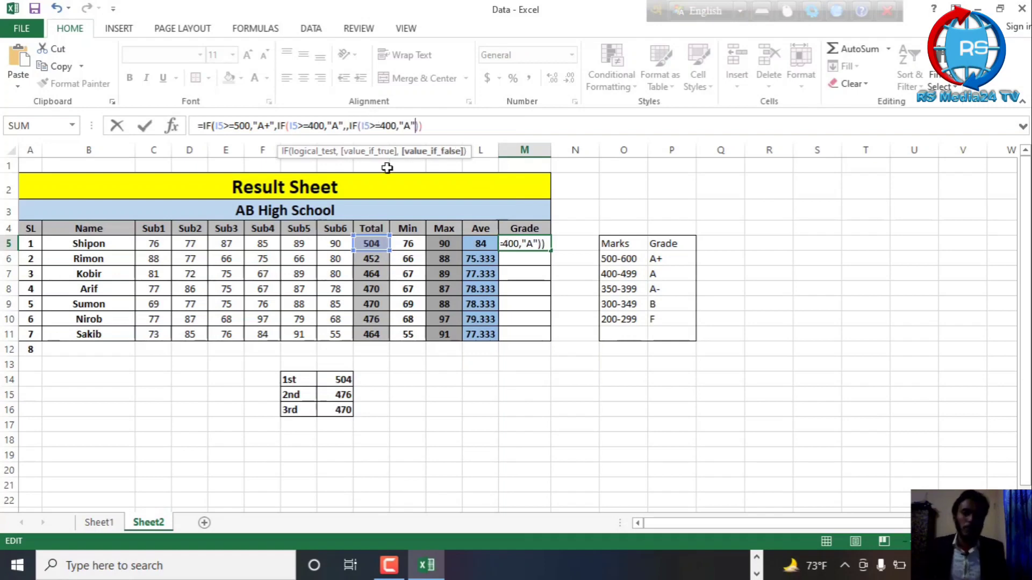
pyautogui.click(347, 126)
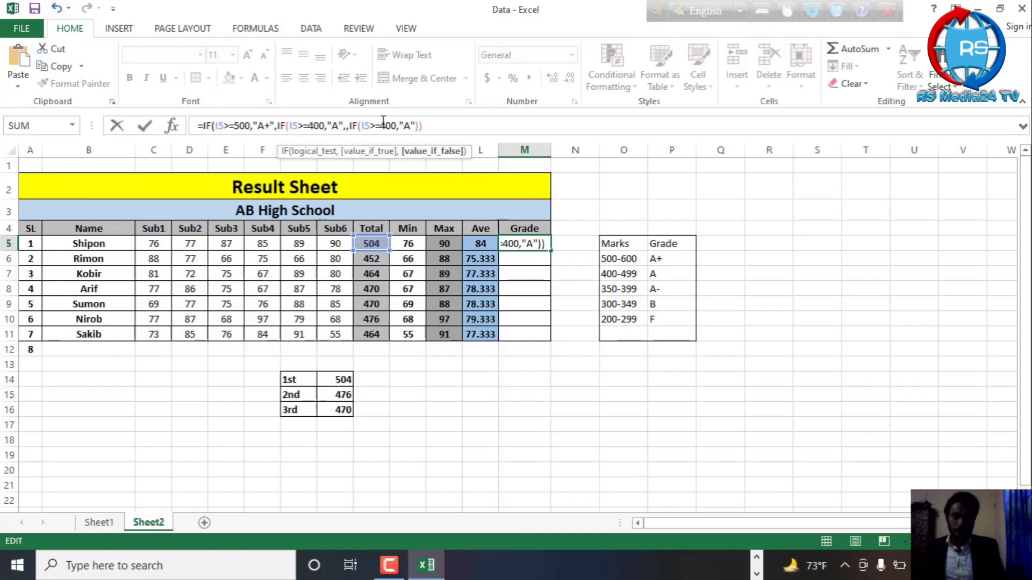
pyautogui.press('Delete')
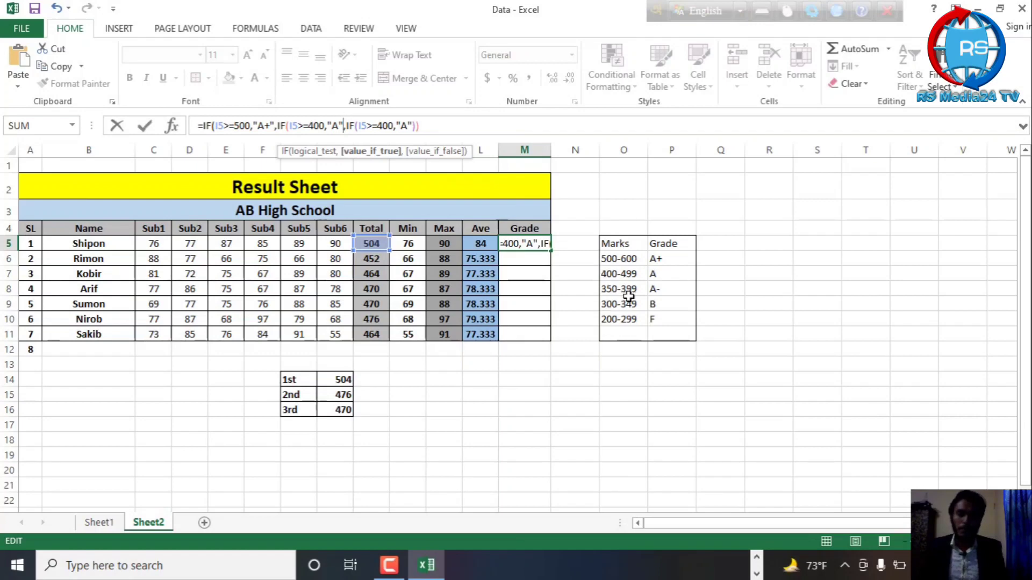
# Change the third IF in M5 to test I5>=350 and return "A-", and add its closing parenthesis
pyautogui.click(389, 124)
pyautogui.press('BackSpace')
pyautogui.press('BackSpace')
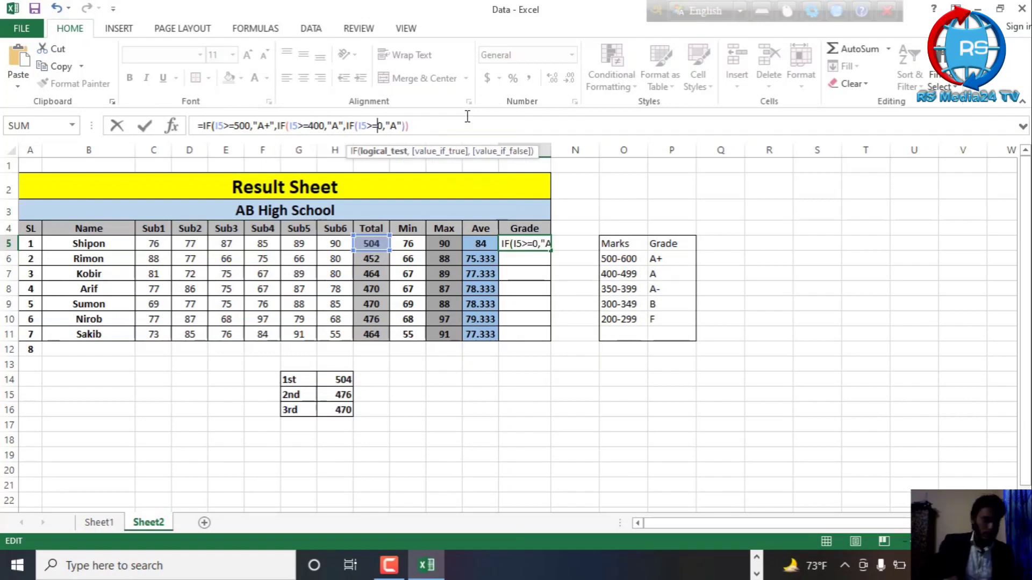
pyautogui.write('35')
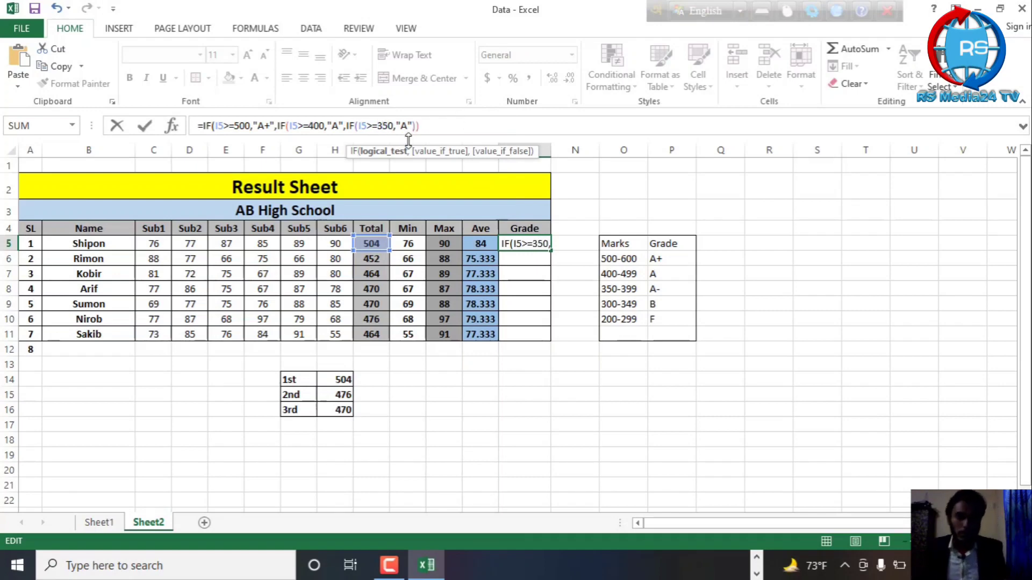
pyautogui.click(433, 124)
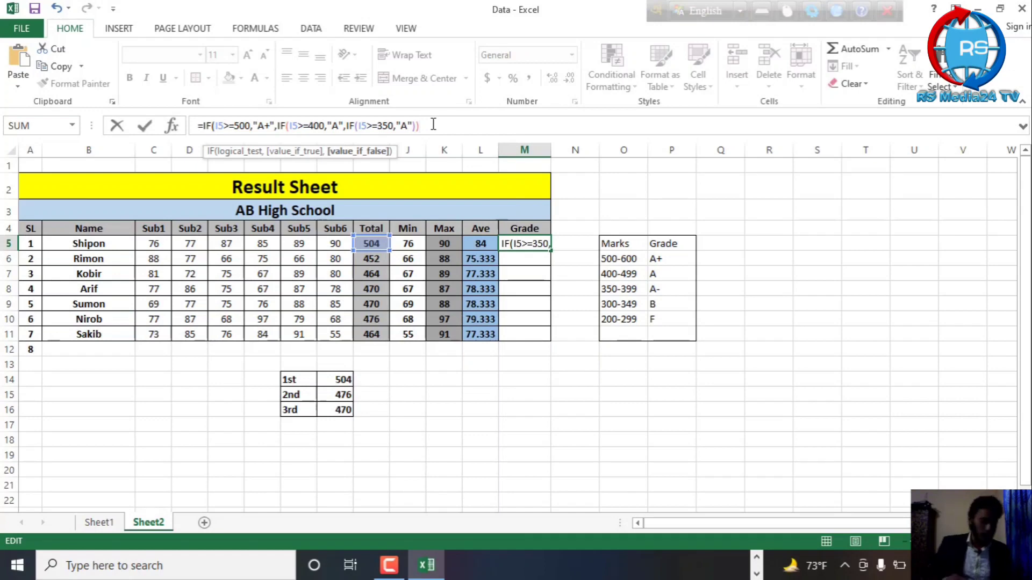
pyautogui.write(')')
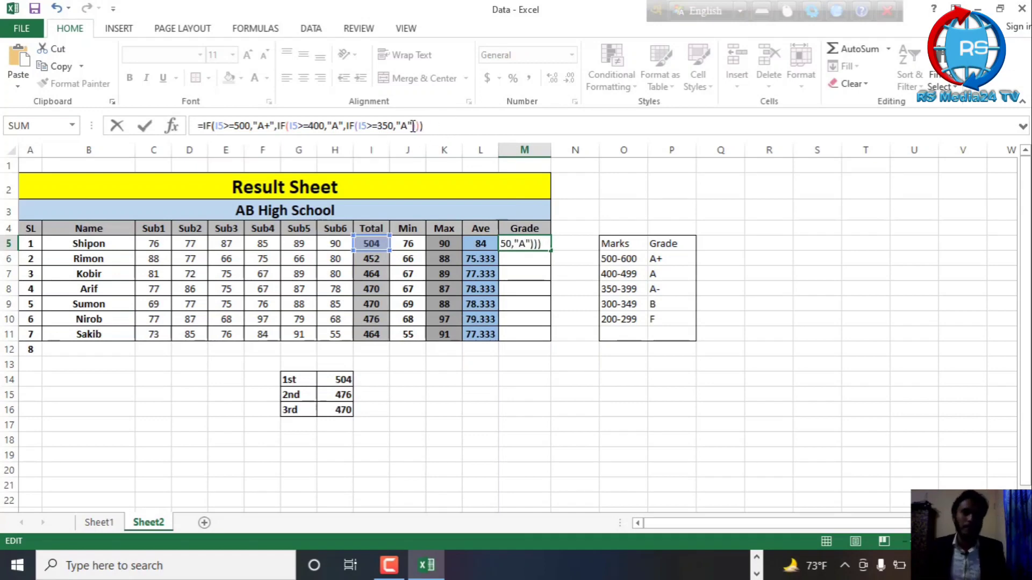
pyautogui.click(414, 126)
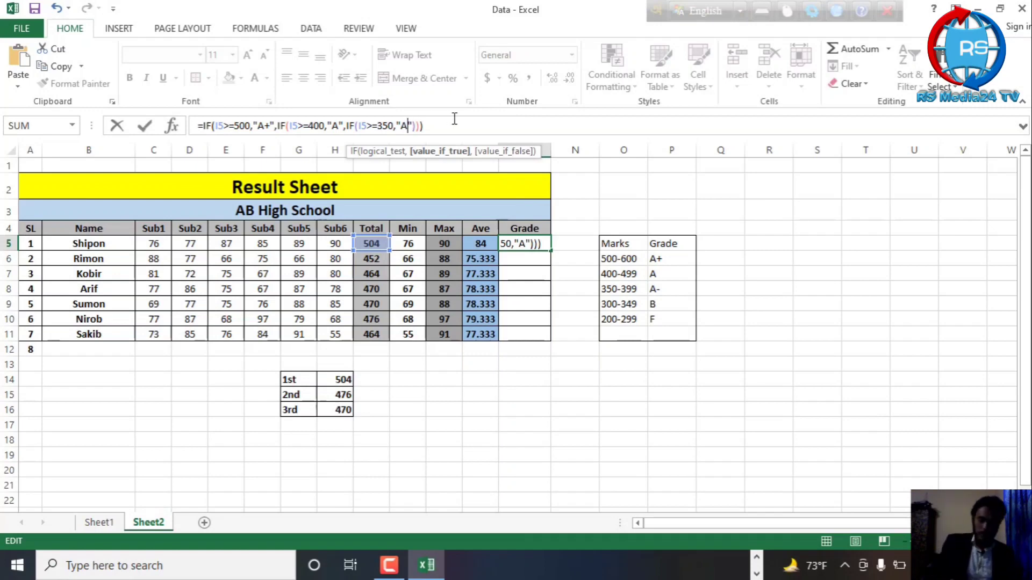
pyautogui.write('_')
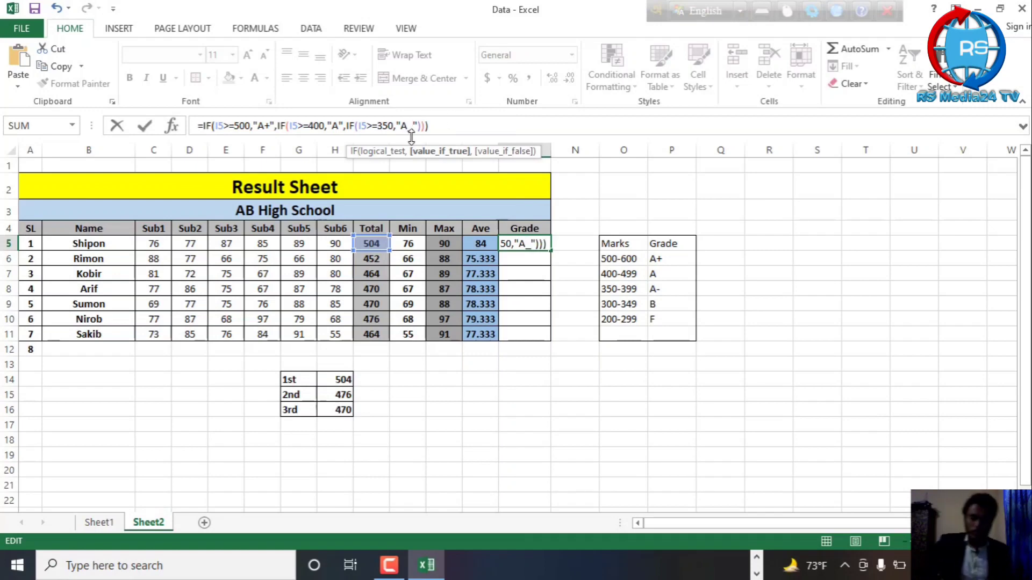
pyautogui.press('BackSpace')
pyautogui.write('-')
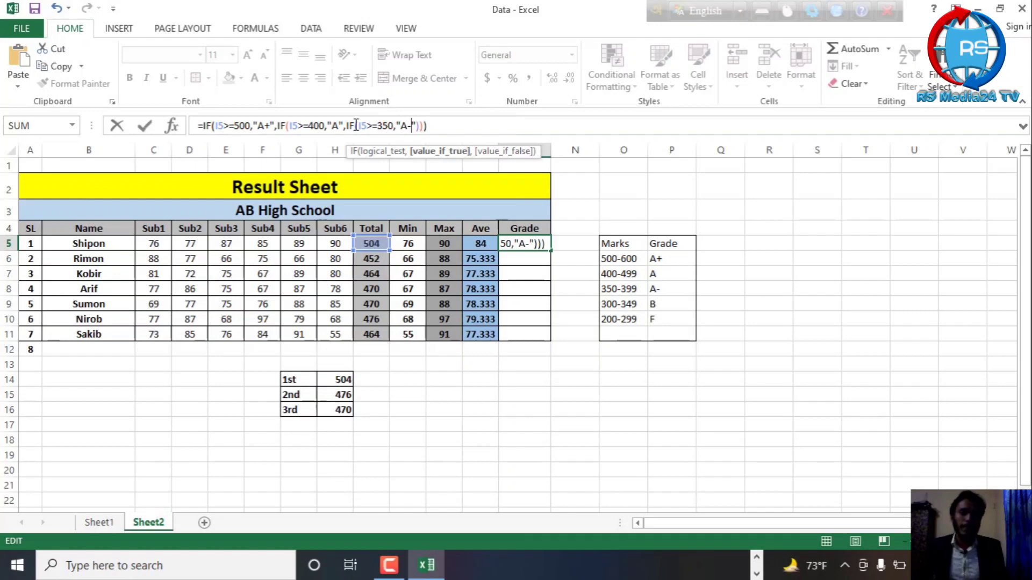
# Nest a copy of the IF(I5>=350,"A-" expression as the third IF's value-if-false argument in M5
pyautogui.moveTo(347, 125); pyautogui.dragTo(418, 123)
pyautogui.hotkey('ctrl', 'c')
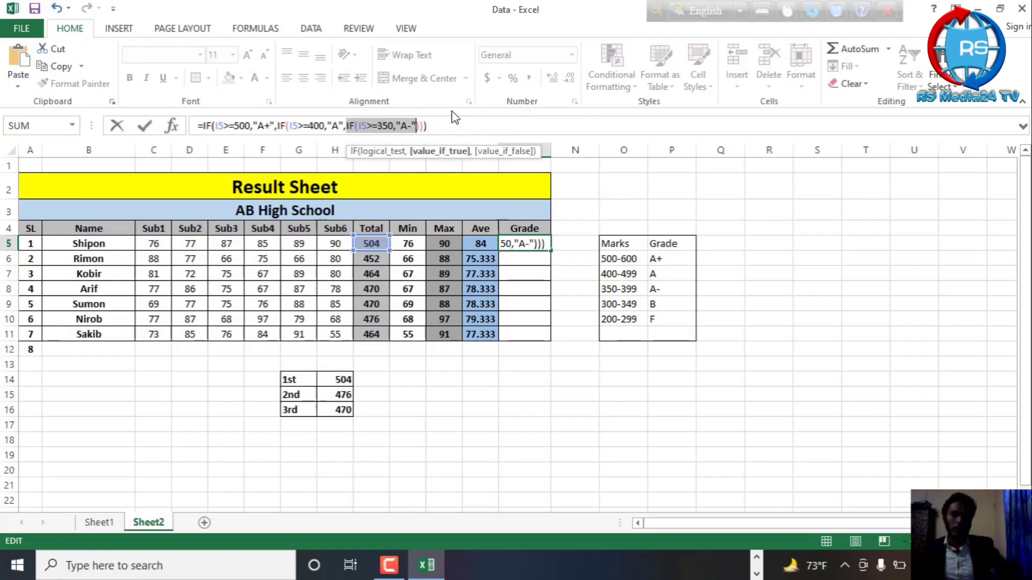
pyautogui.click(418, 125)
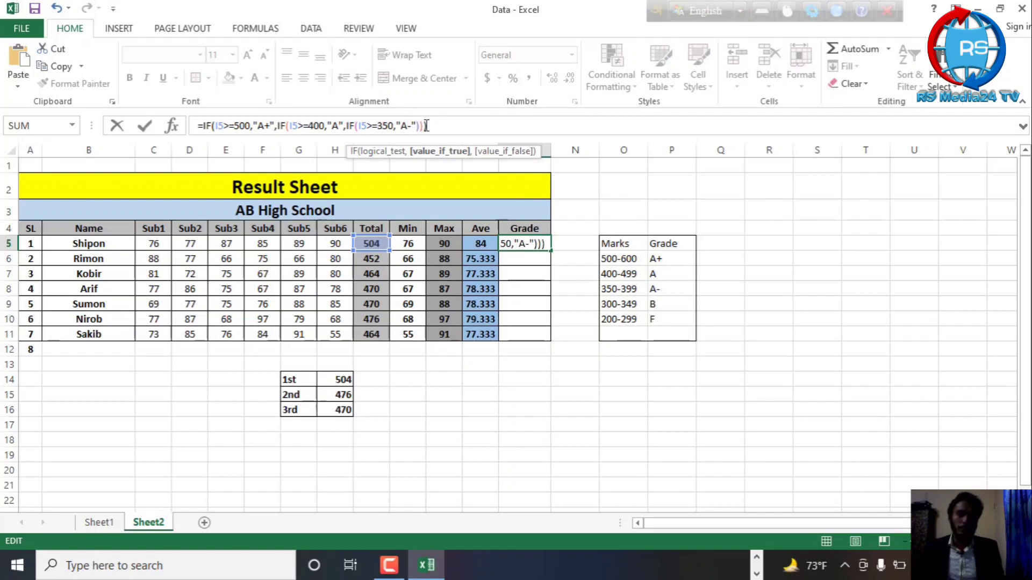
pyautogui.write(',')
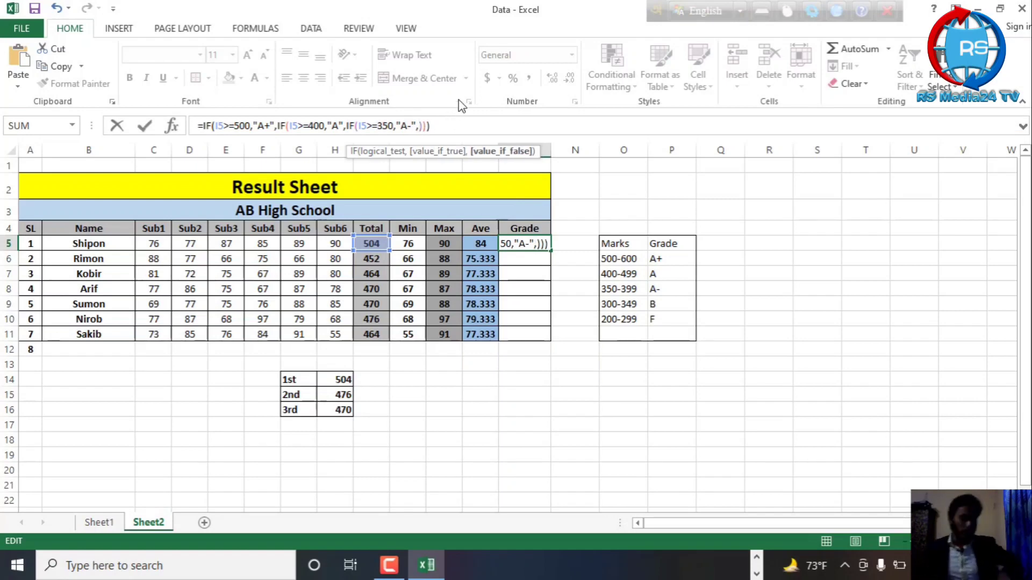
pyautogui.hotkey('ctrl', 'v')
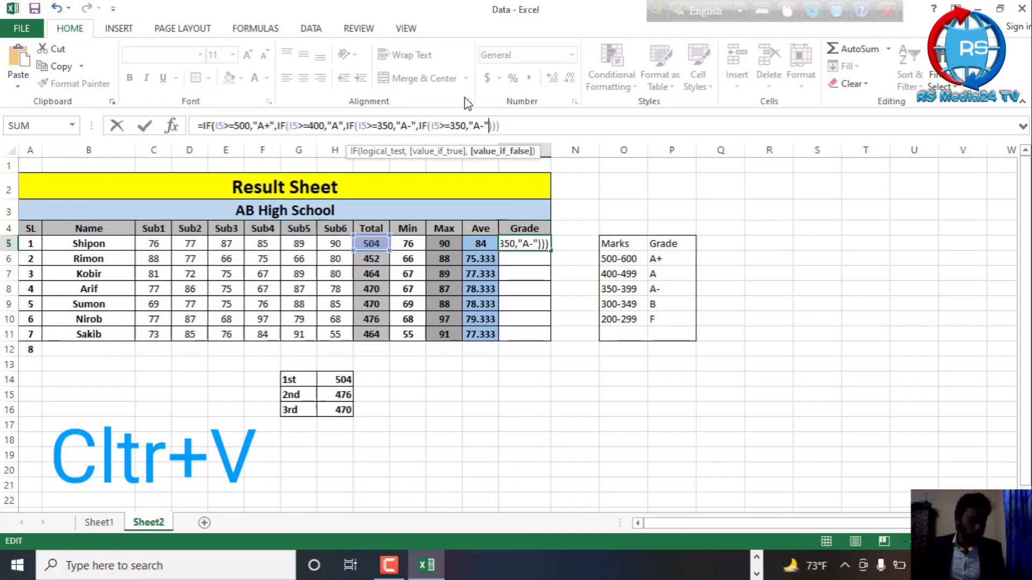
# Change the fourth IF in M5 to test I5>=300 and return "B", and add its closing parenthesis
pyautogui.click(456, 127)
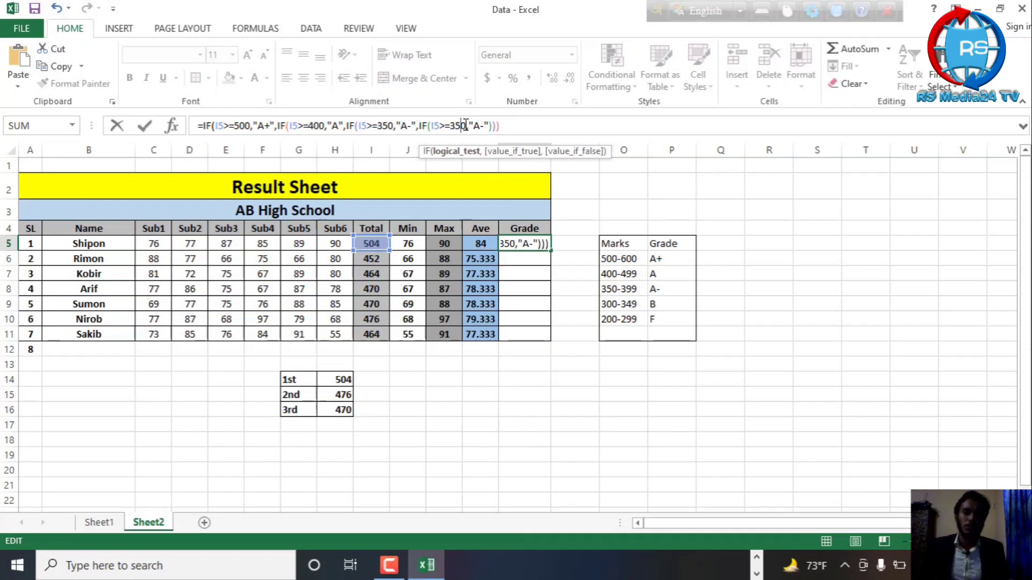
pyautogui.press('BackSpace')
pyautogui.write('0')
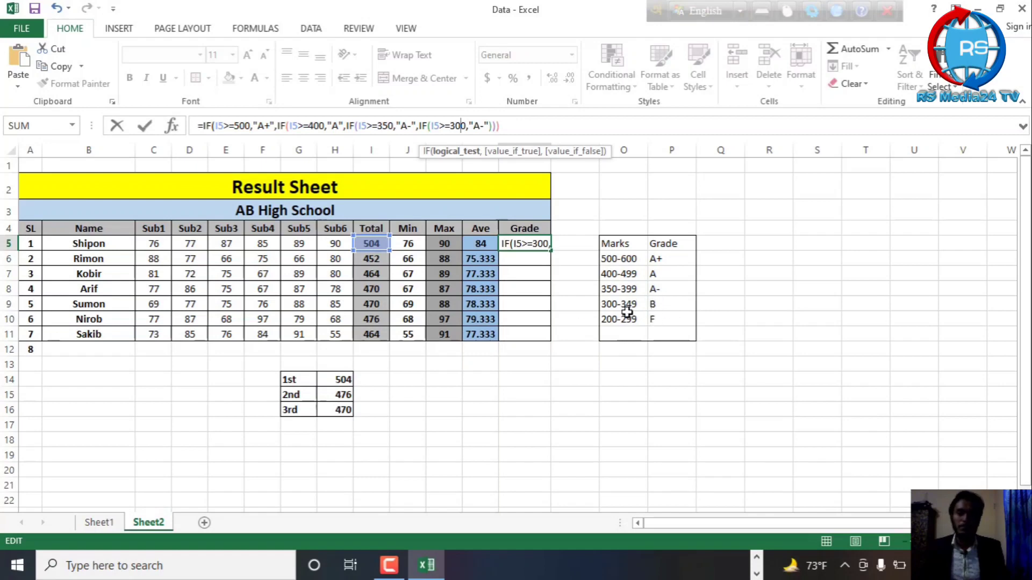
pyautogui.click(485, 126)
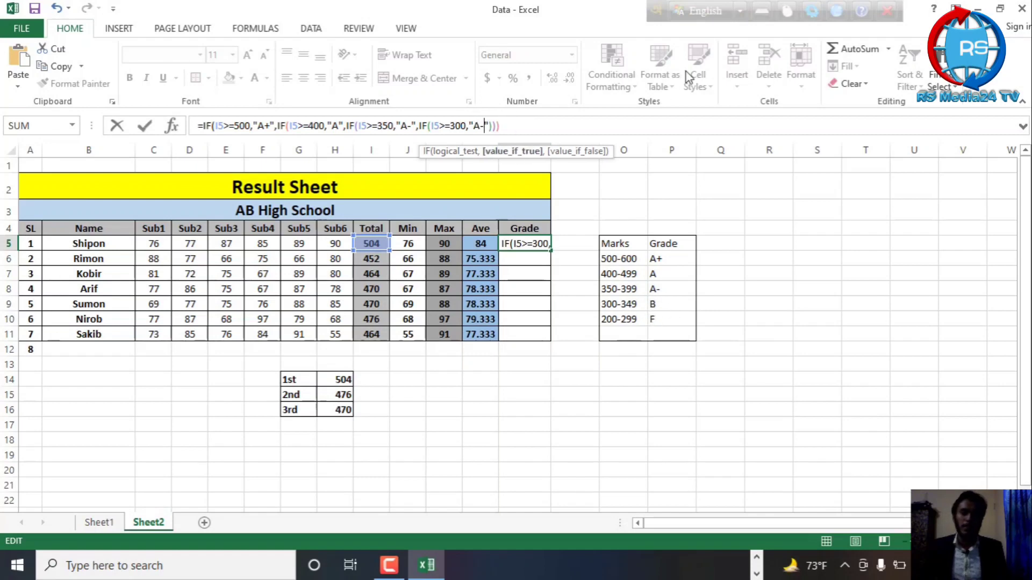
pyautogui.press('BackSpace')
pyautogui.press('BackSpace')
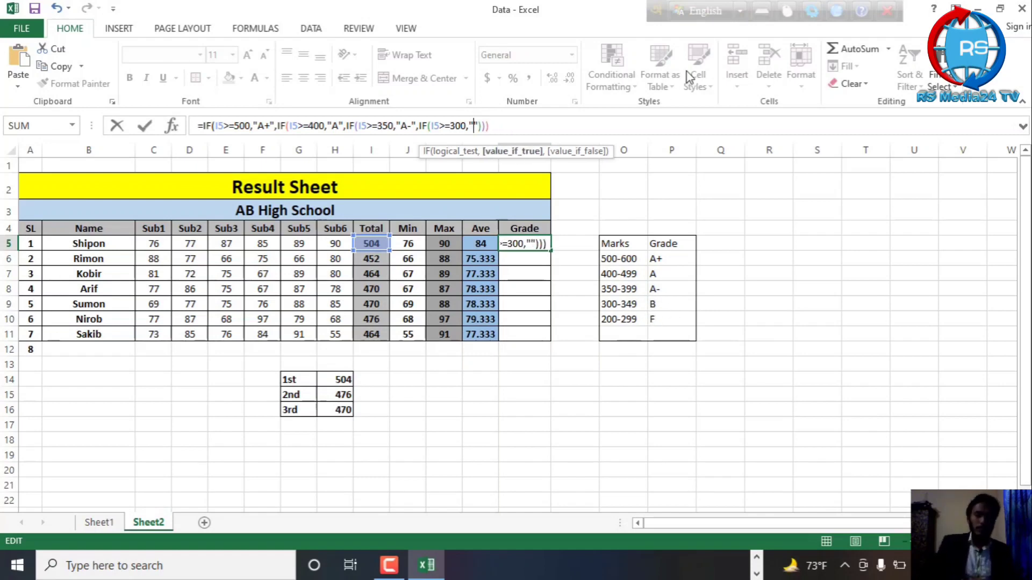
pyautogui.write('B')
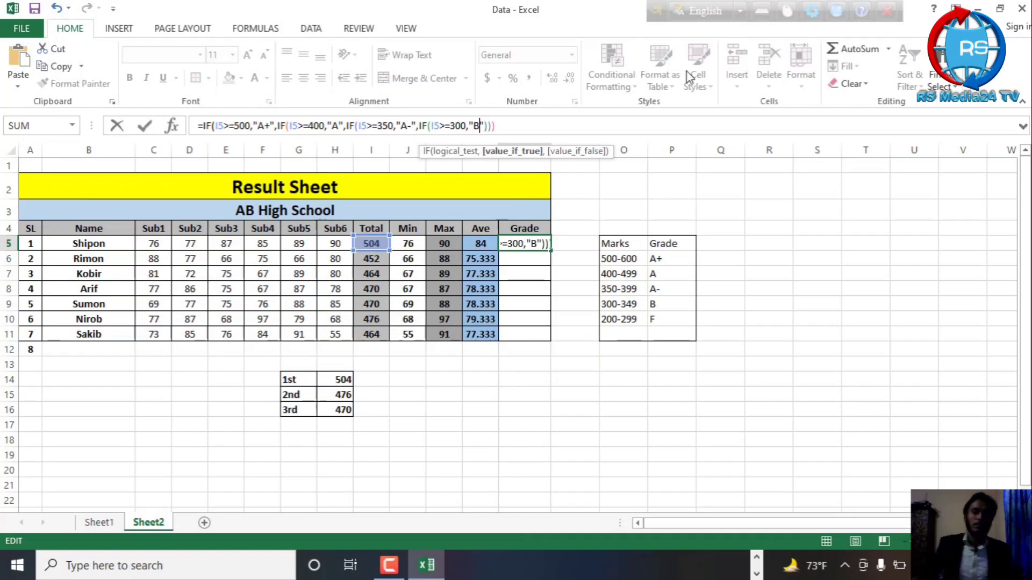
pyautogui.click(505, 126)
pyautogui.write(')')
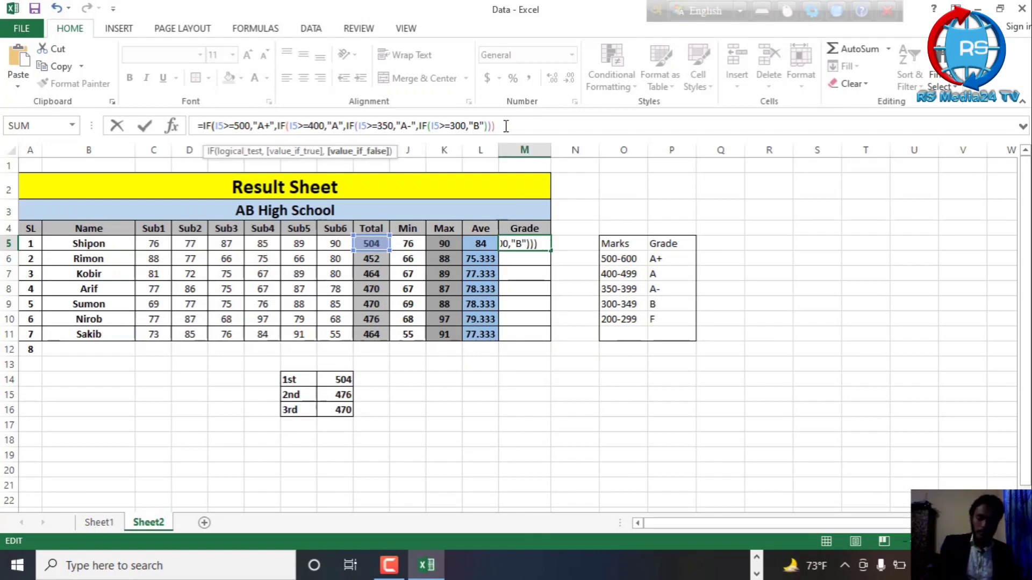
pyautogui.write(')')
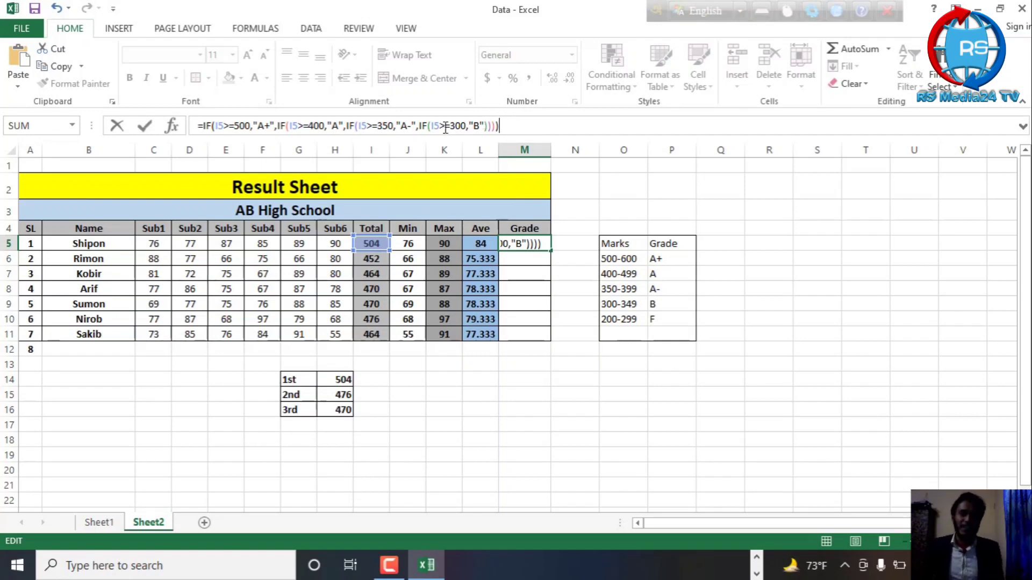
# Add a closing parenthesis to the M5 formula and nest a copy of IF(I5>=300,"B" as the fourth IF's value-if-false argument
pyautogui.moveTo(418, 131); pyautogui.dragTo(487, 130)
pyautogui.hotkey('ctrl', 'c')
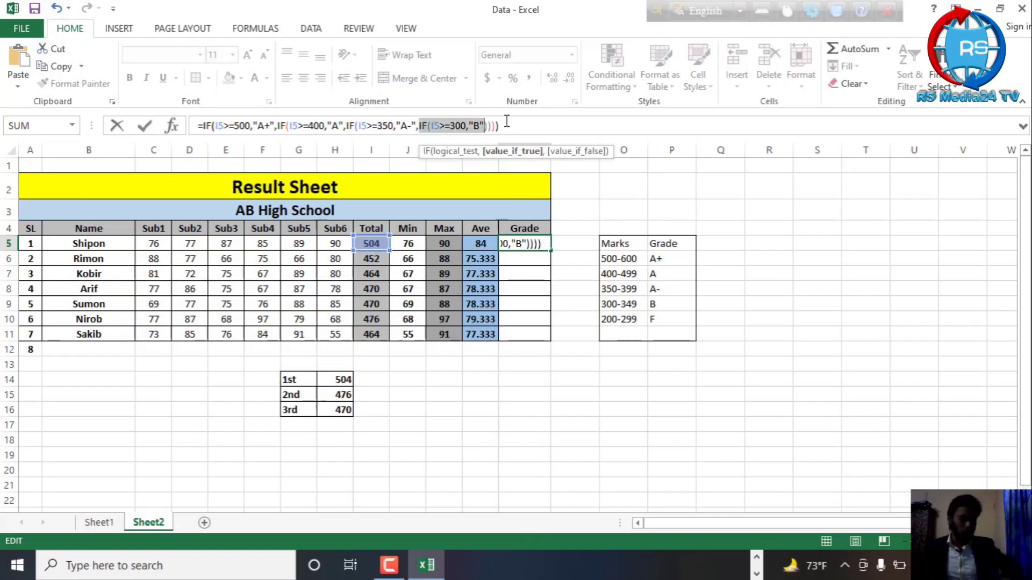
pyautogui.click(536, 132)
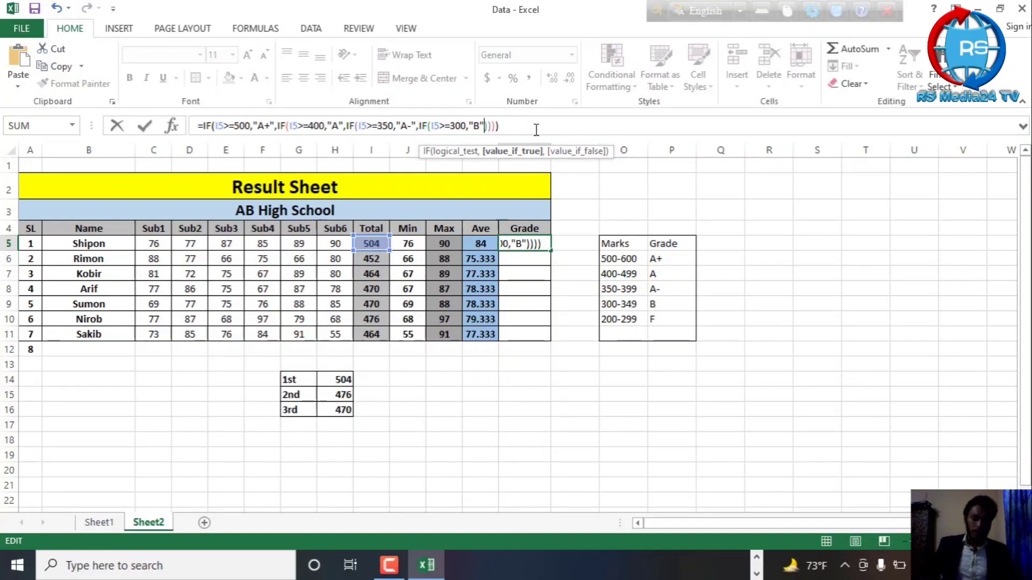
pyautogui.write(',')
pyautogui.hotkey('ctrl', 'v')
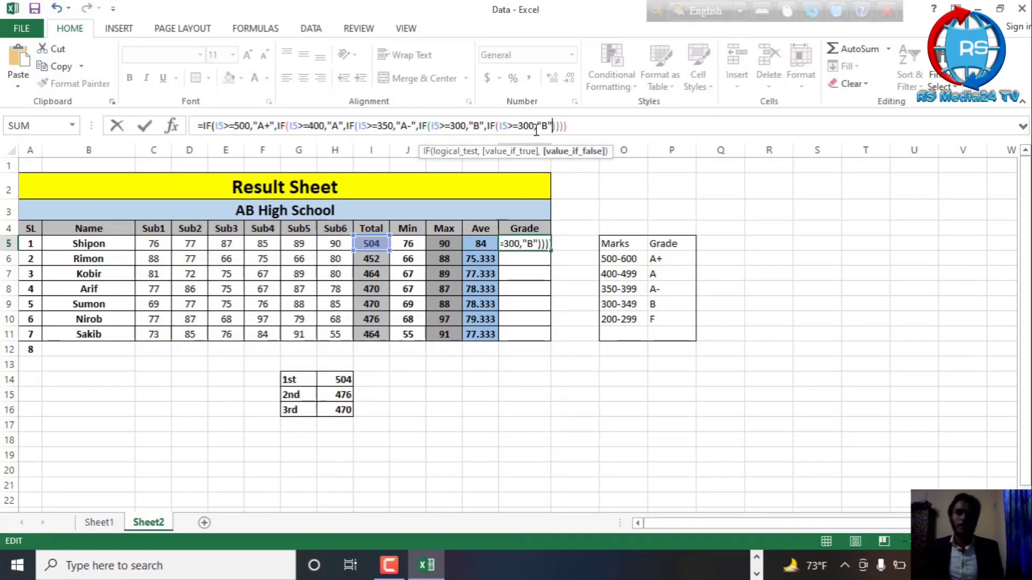
# Change the fifth IF in M5 to test I5>=200 and return "F", add its closing parenthesis, and enter the formula
pyautogui.click(524, 125)
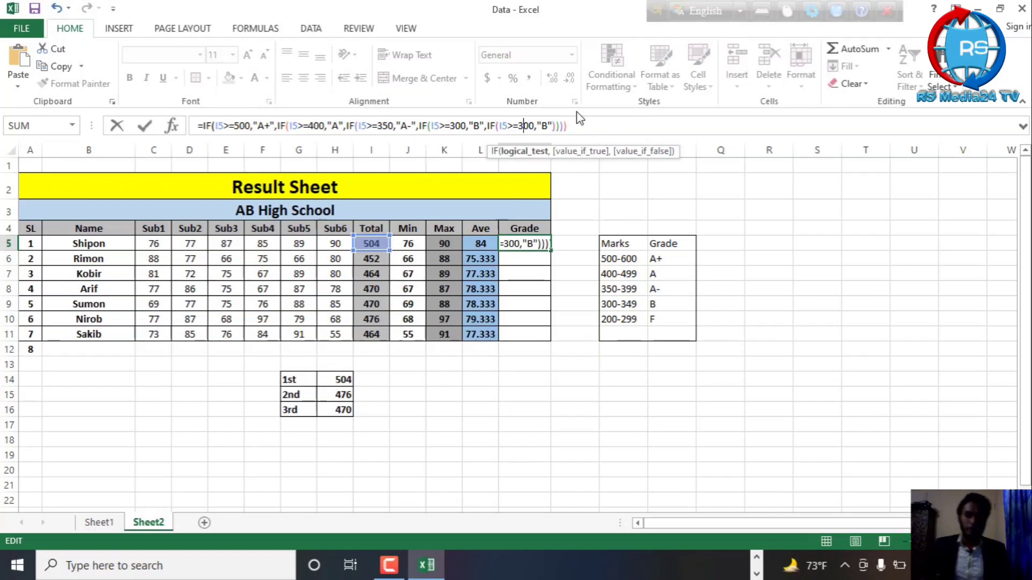
pyautogui.press('BackSpace')
pyautogui.write('200')
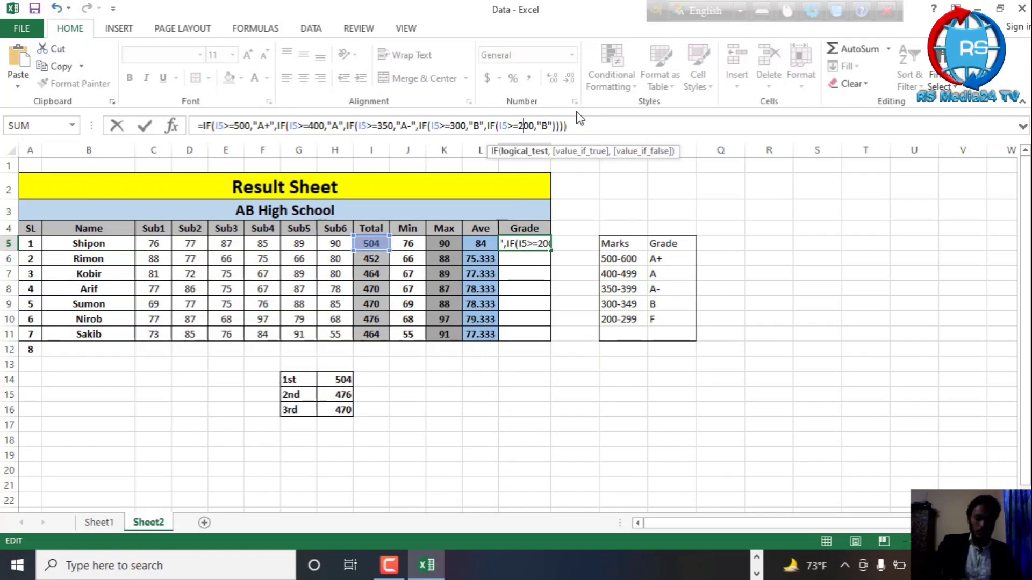
pyautogui.press('Delete')
pyautogui.press('Delete')
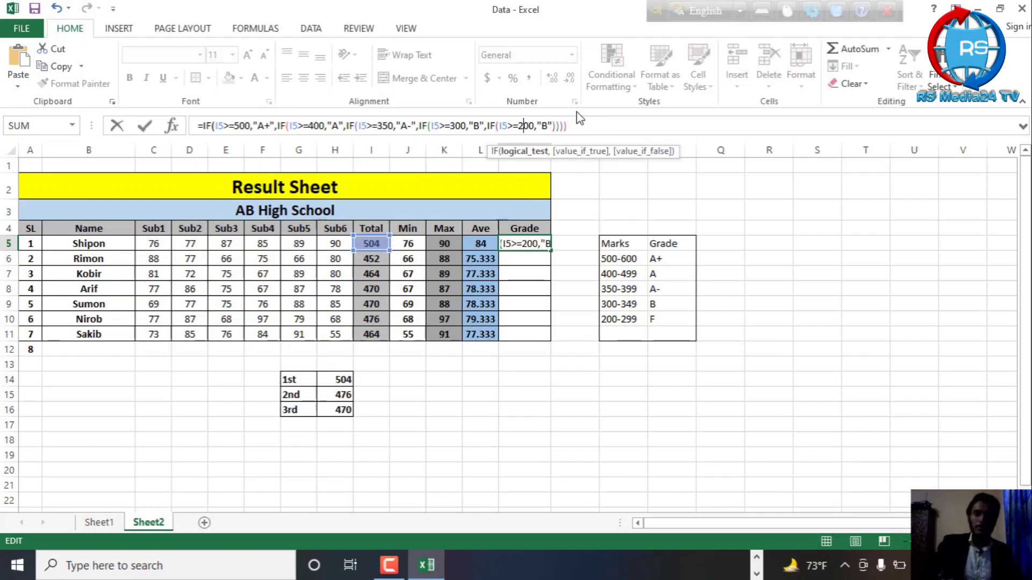
pyautogui.click(549, 126)
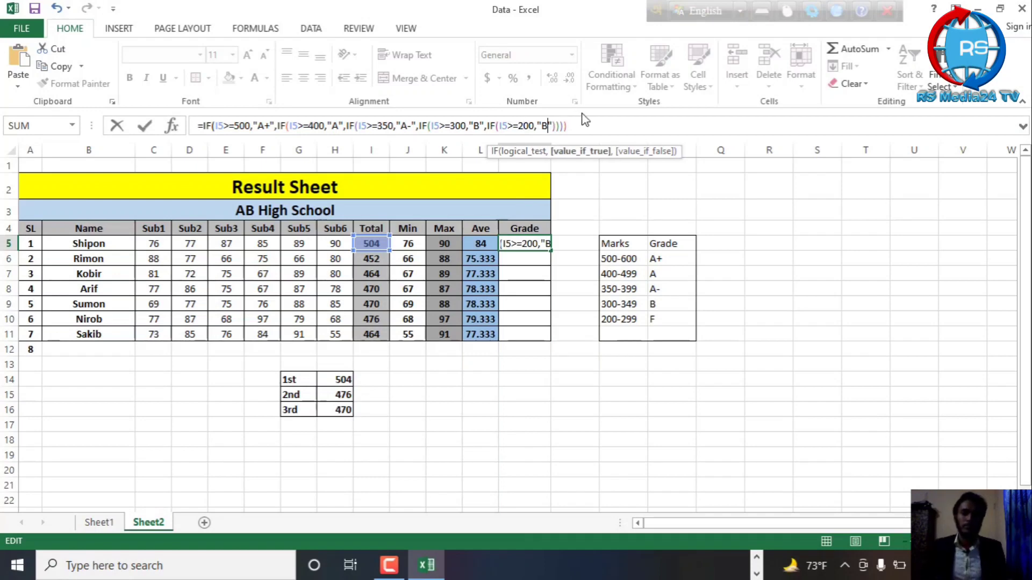
pyautogui.press('BackSpace')
pyautogui.write('F')
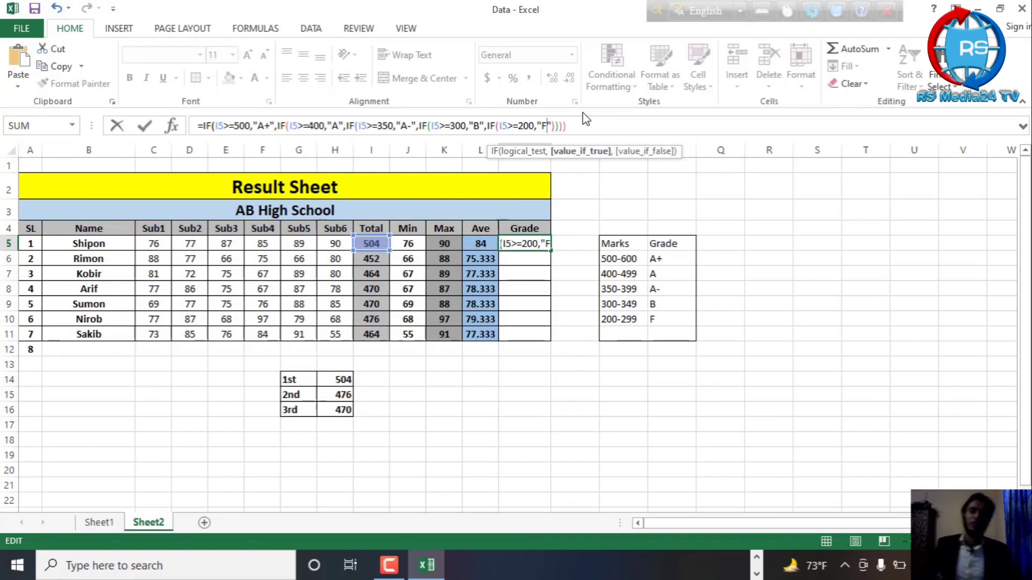
pyautogui.click(585, 126)
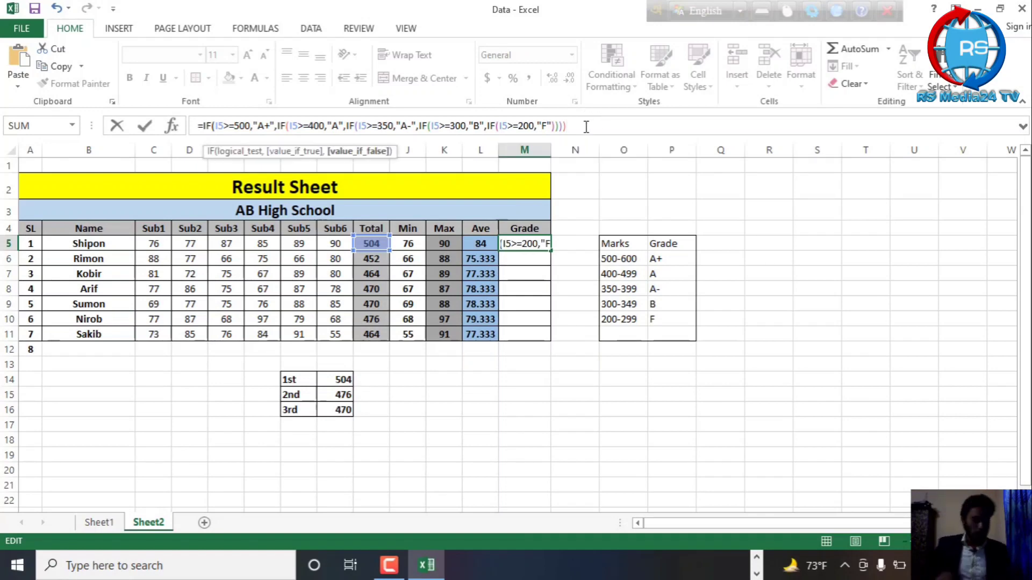
pyautogui.write(')')
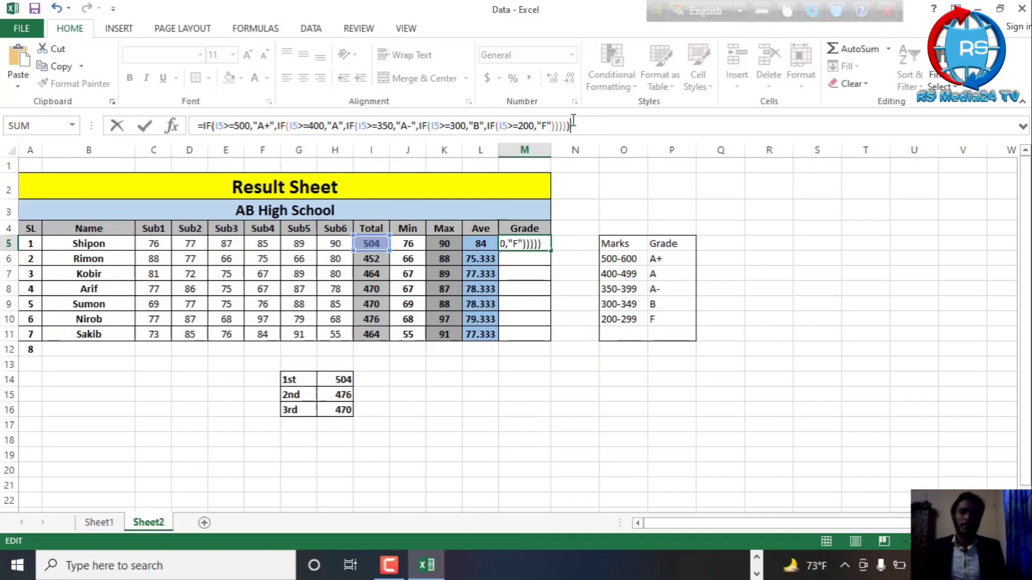
pyautogui.press('Return')
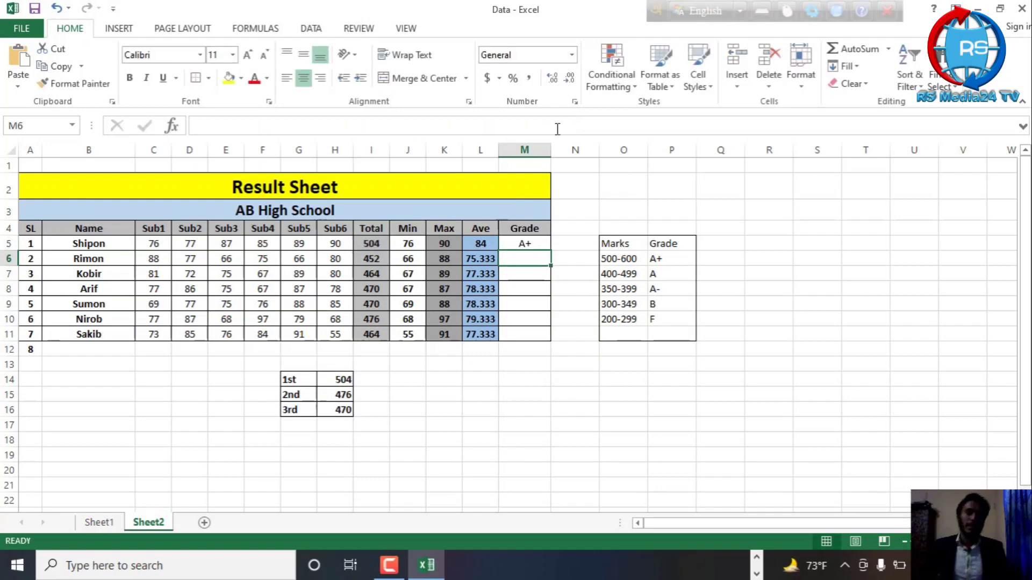
# Fill the grade formula from M5 down to M11 for the remaining students
pyautogui.click(529, 242)
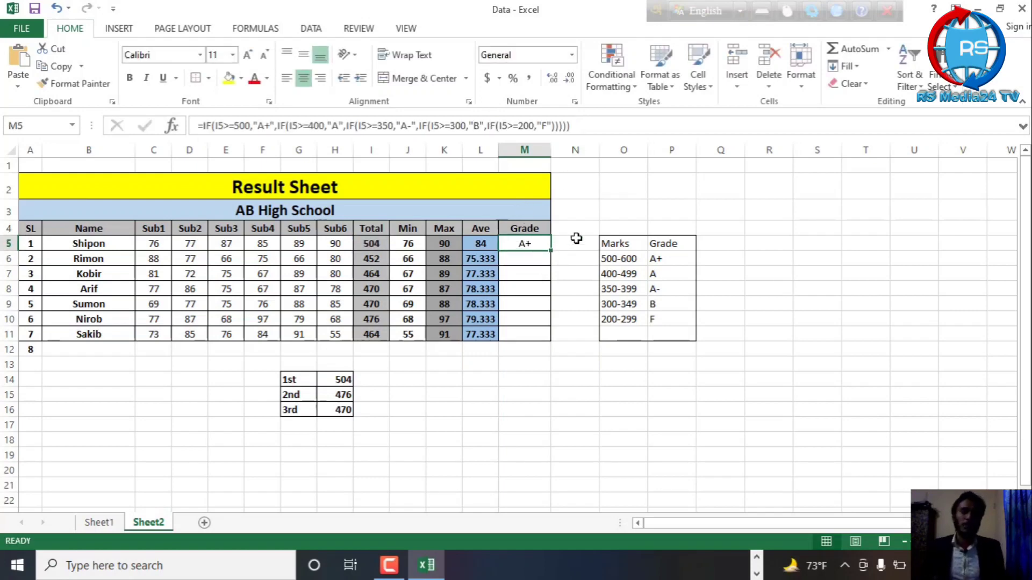
pyautogui.moveTo(551, 250); pyautogui.dragTo(551, 337)
pyautogui.click(676, 209)
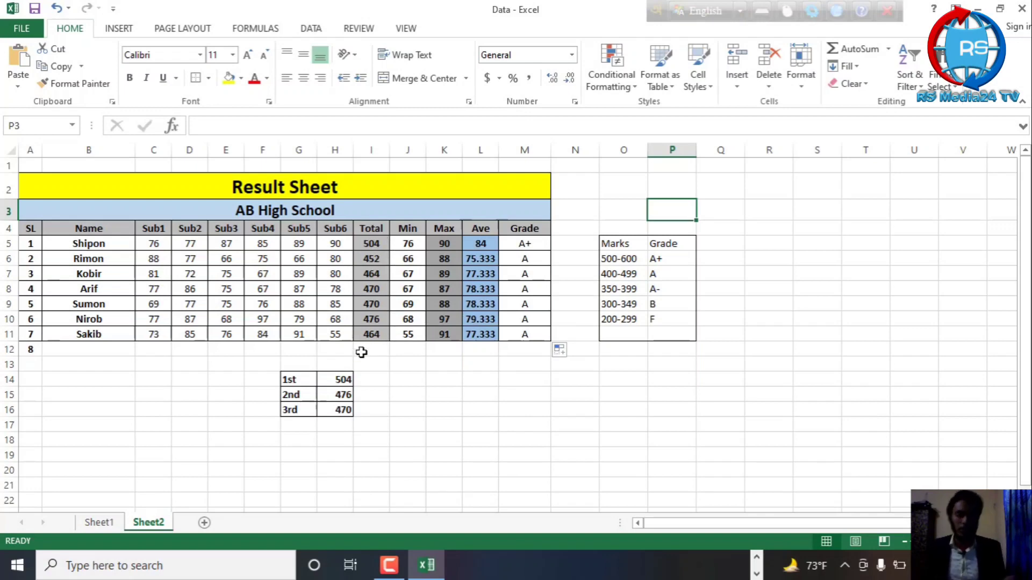
# Test the grade formula on row 7 by setting Sub6 to 55, Sub5 to 60, Sub3 to 45 and Sub2 to 55
pyautogui.click(347, 278)
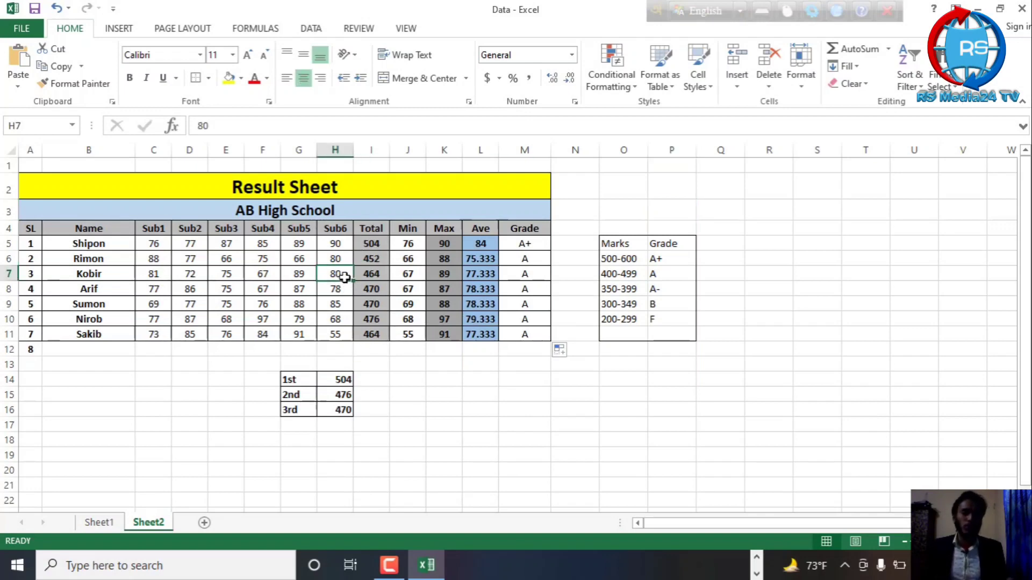
pyautogui.write('55')
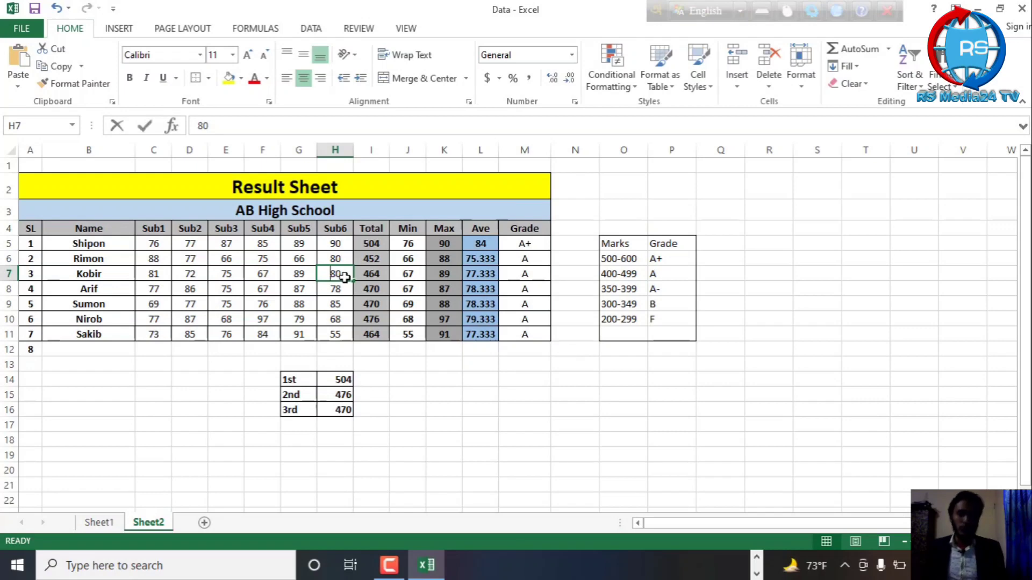
pyautogui.click(310, 277)
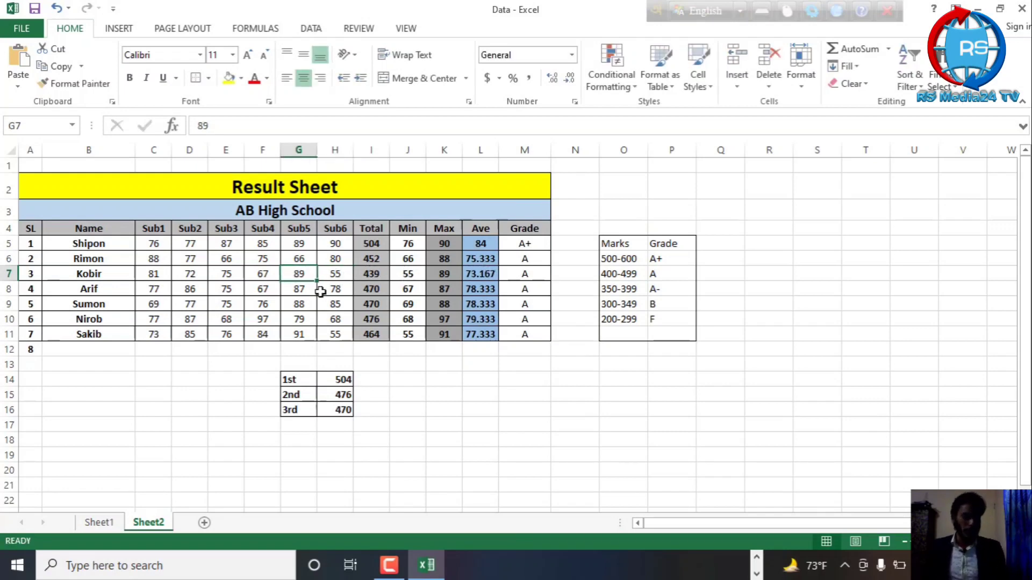
pyautogui.write('60')
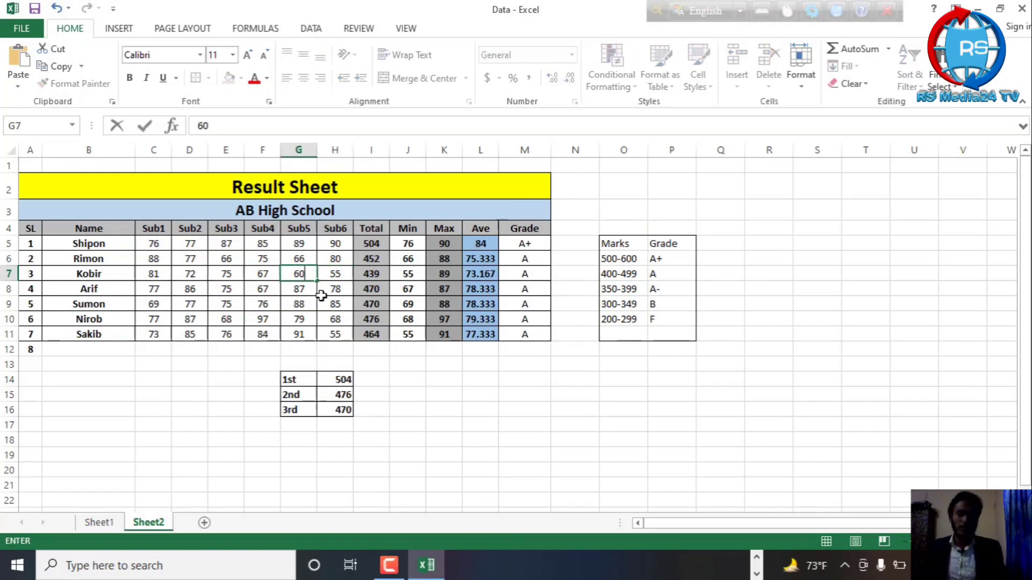
pyautogui.click(251, 274)
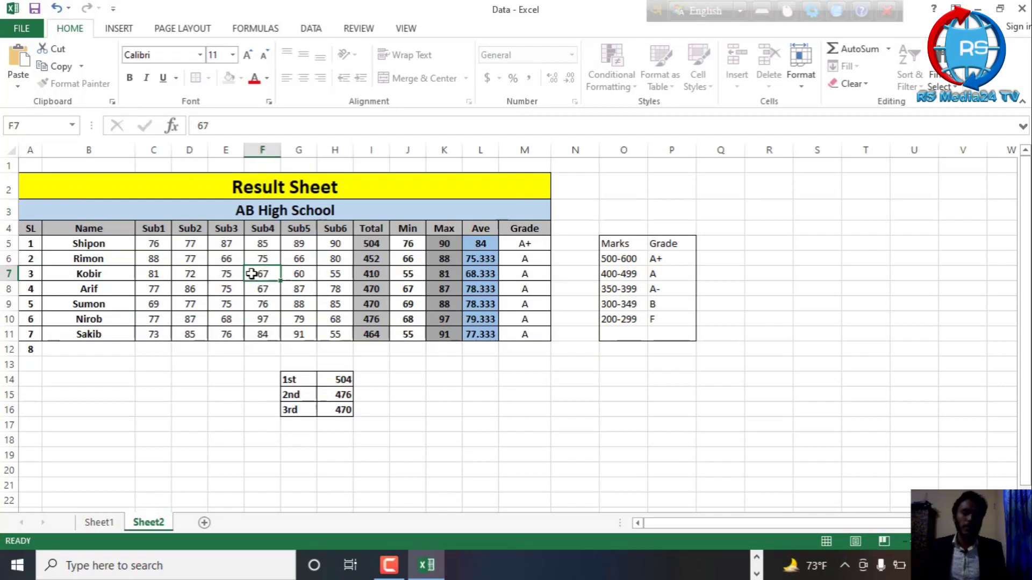
pyautogui.click(219, 274)
pyautogui.write('45')
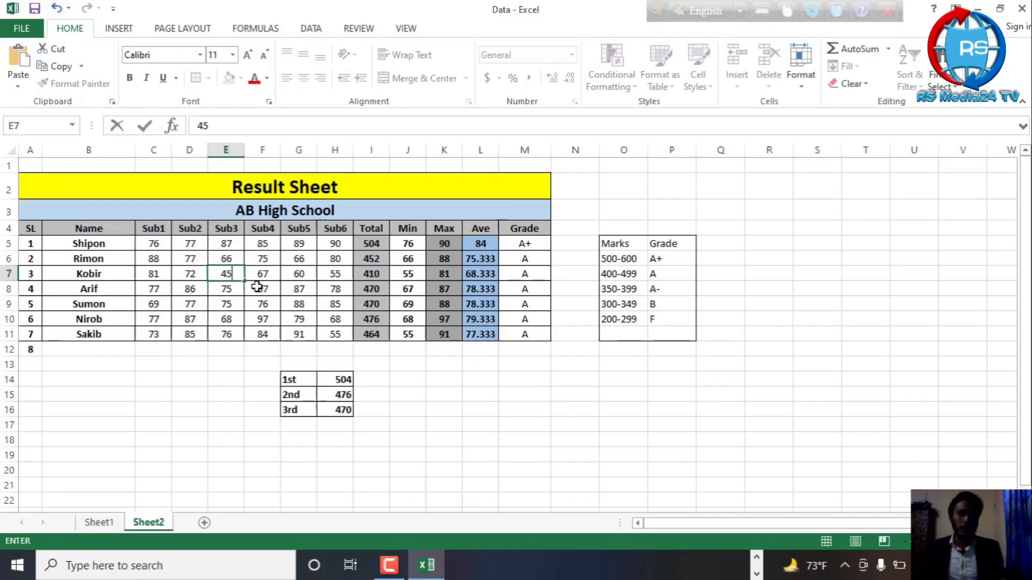
pyautogui.click(195, 276)
pyautogui.write('55')
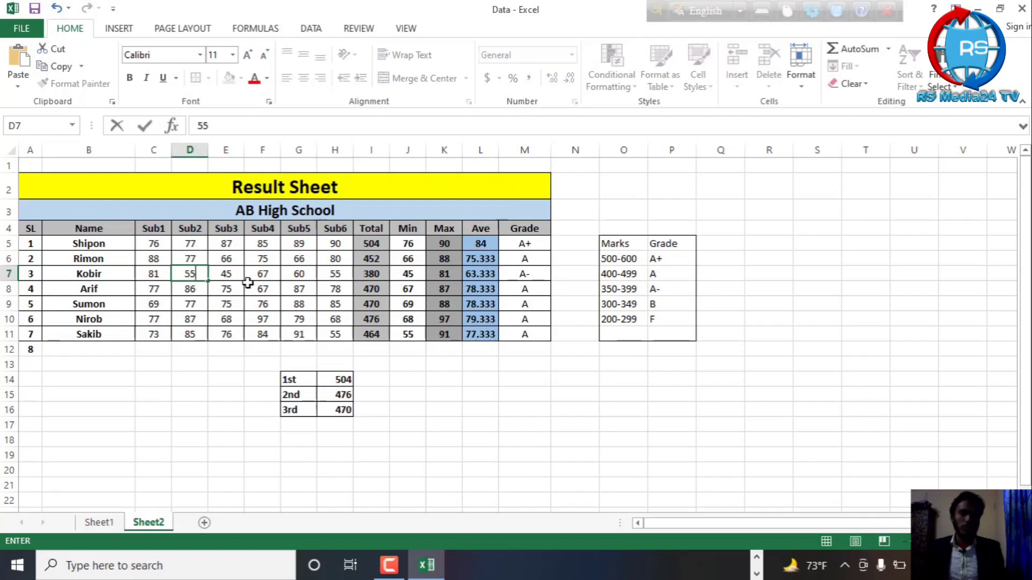
pyautogui.click(262, 284)
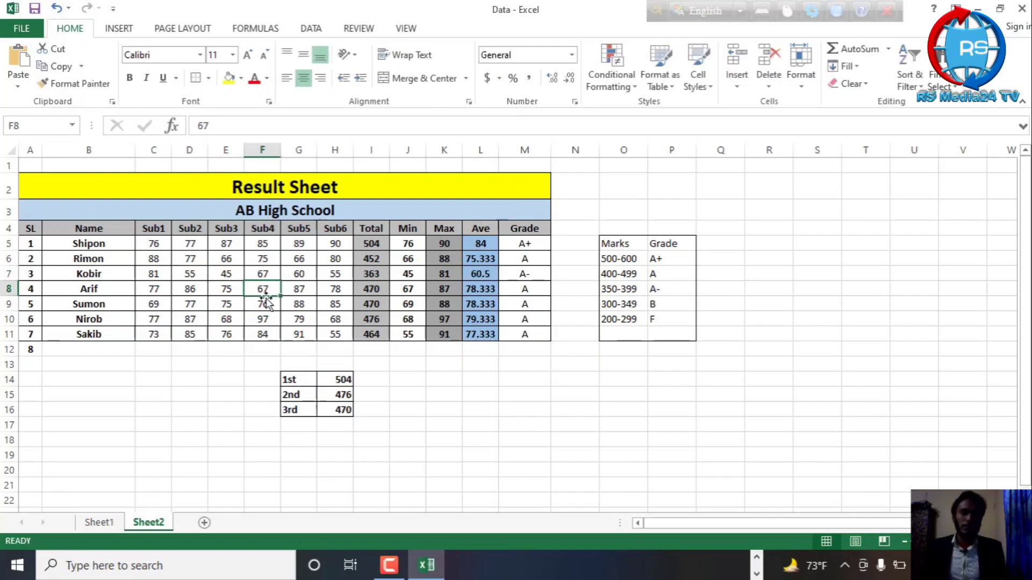
# Lower the marks in row 10 to 33 for Sub3, 35 for Sub4, 33 for Sub5 and 55 for Sub6
pyautogui.click(228, 319)
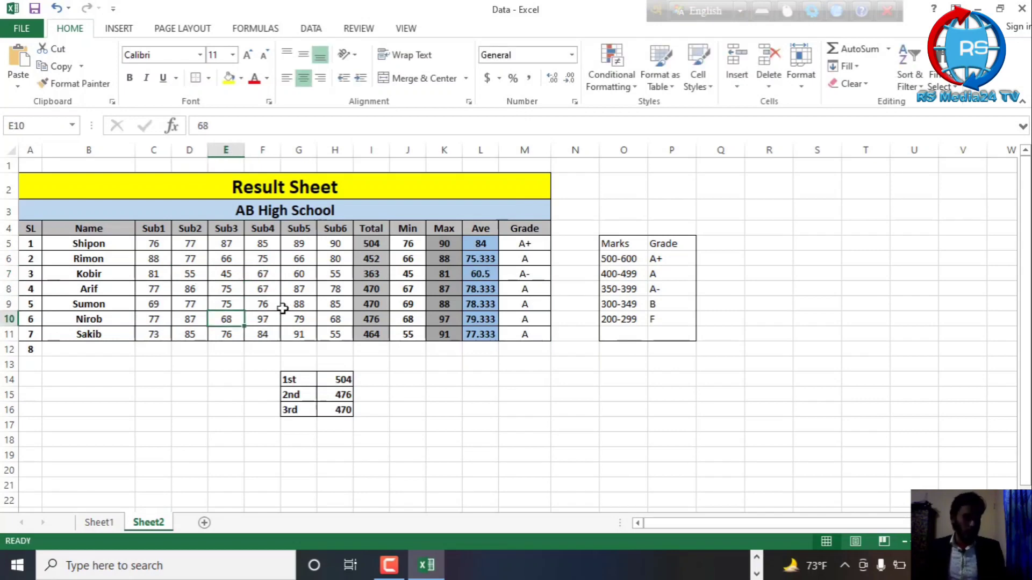
pyautogui.write('33')
pyautogui.press('Tab')
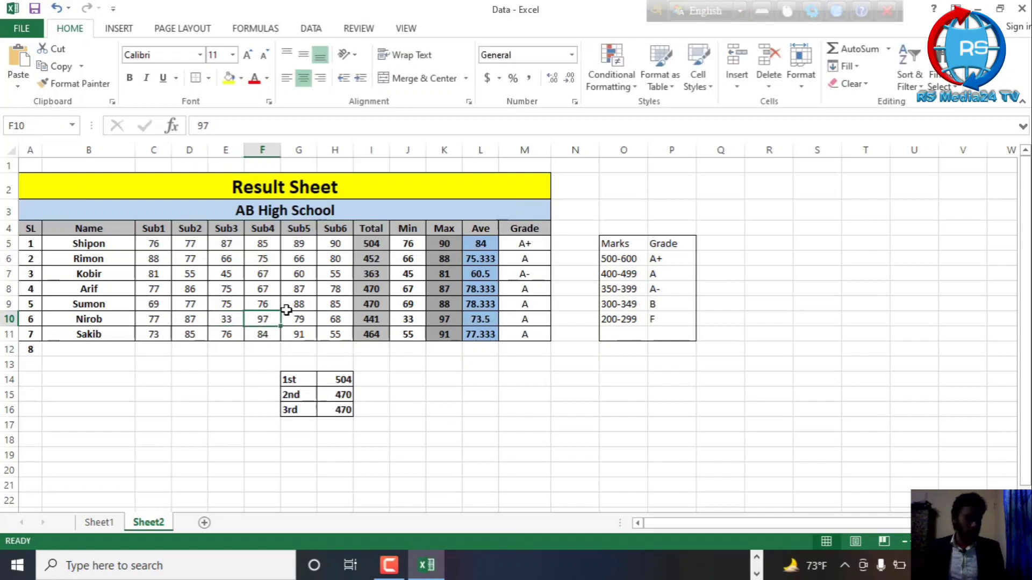
pyautogui.write('35')
pyautogui.click(304, 318)
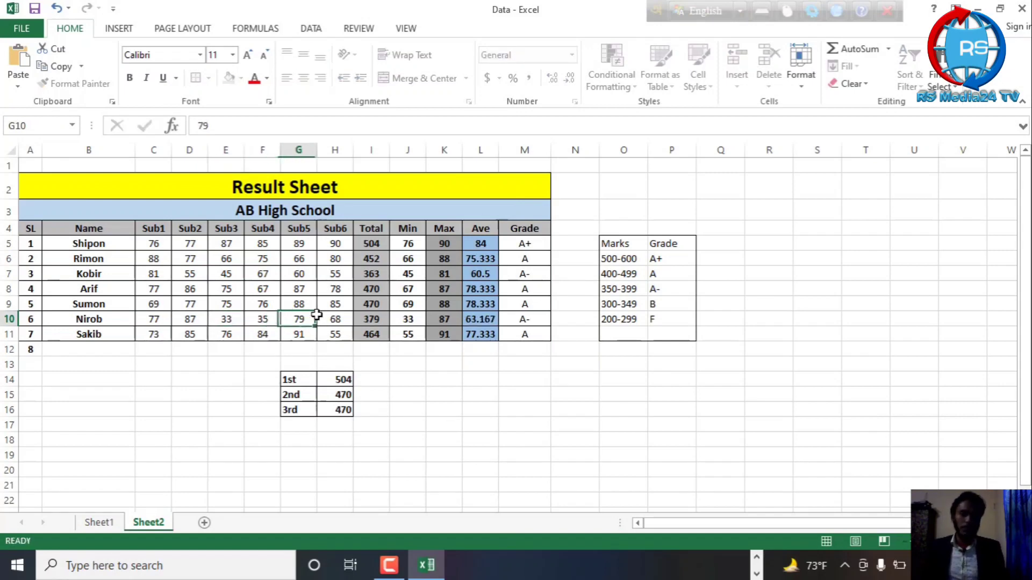
pyautogui.write('32')
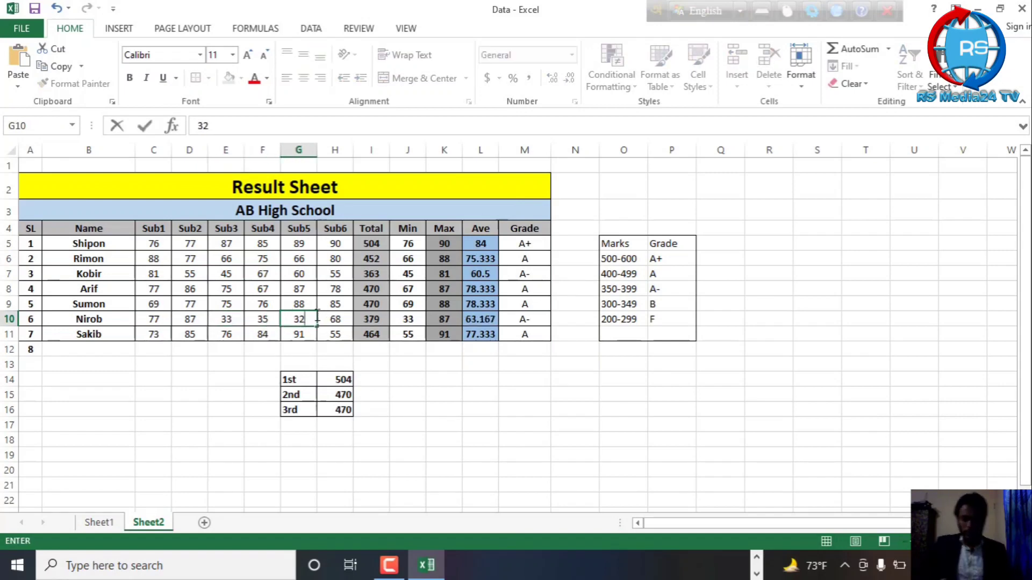
pyautogui.press('BackSpace')
pyautogui.write('3')
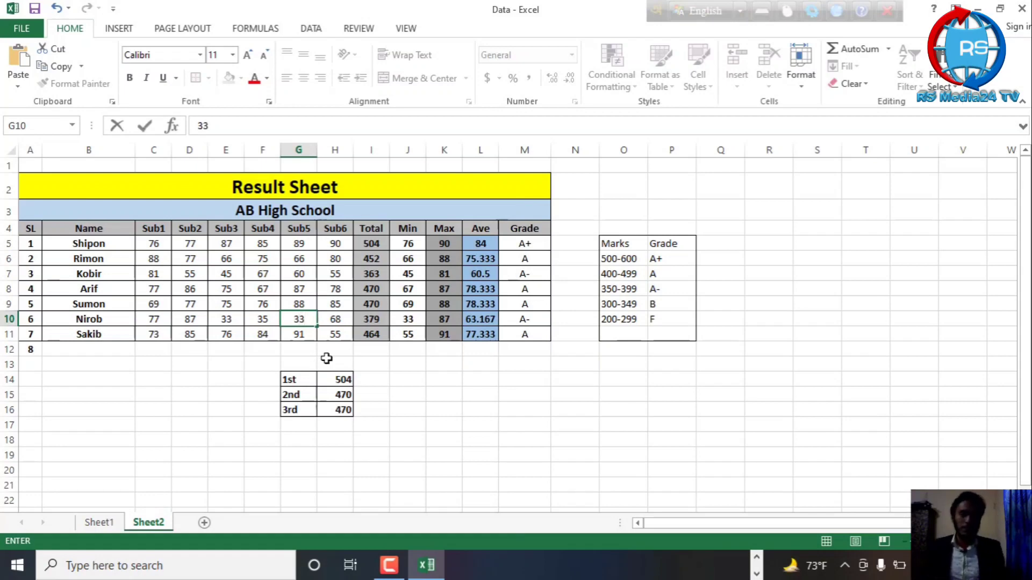
pyautogui.click(343, 318)
pyautogui.write('55')
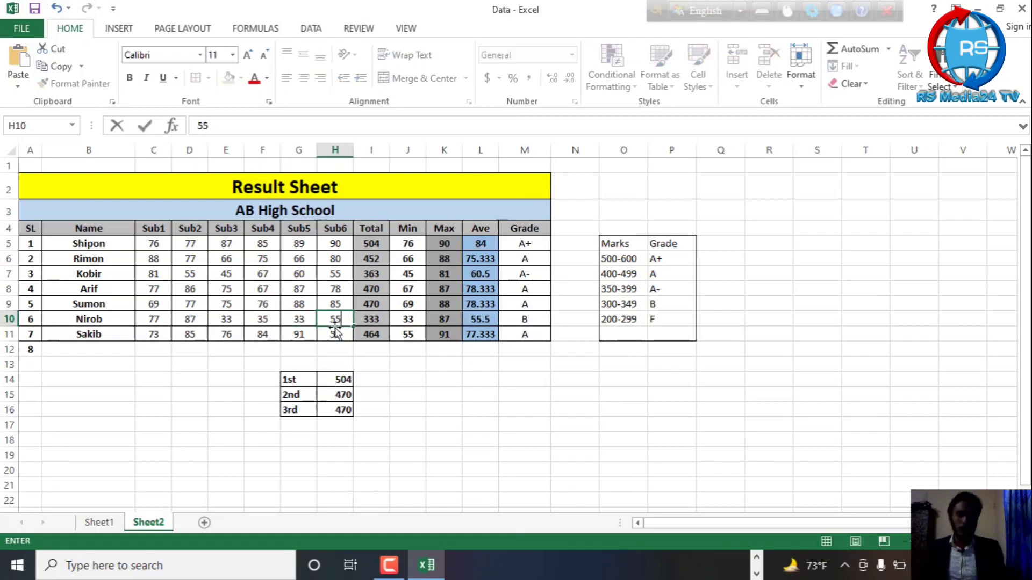
pyautogui.click(190, 302)
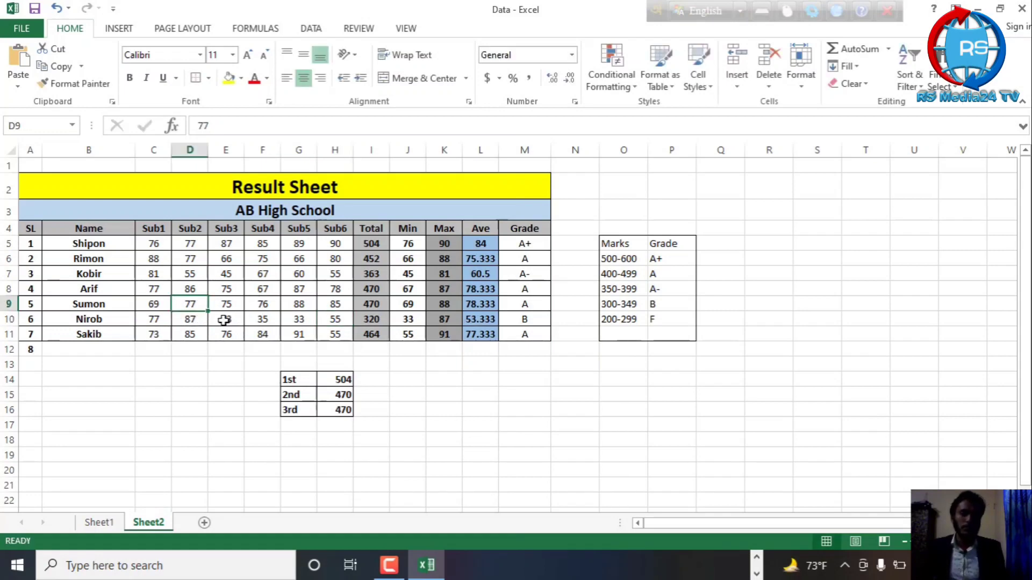
# Lower the marks in row 11 to 32 for Sub1, 30 for Sub2, 34 for Sub3 and 45 for Sub4
pyautogui.click(152, 336)
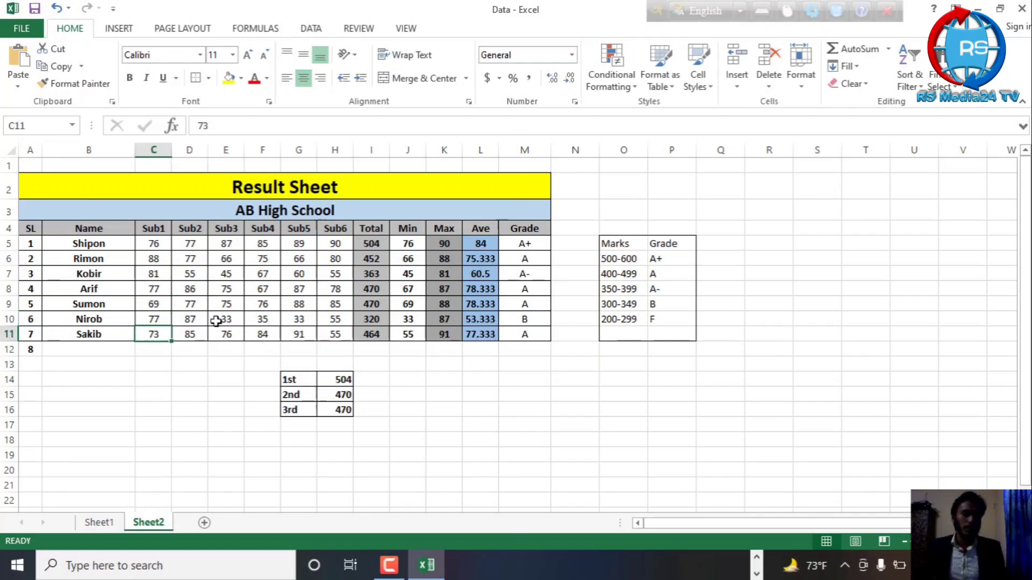
pyautogui.write('32')
pyautogui.click(196, 330)
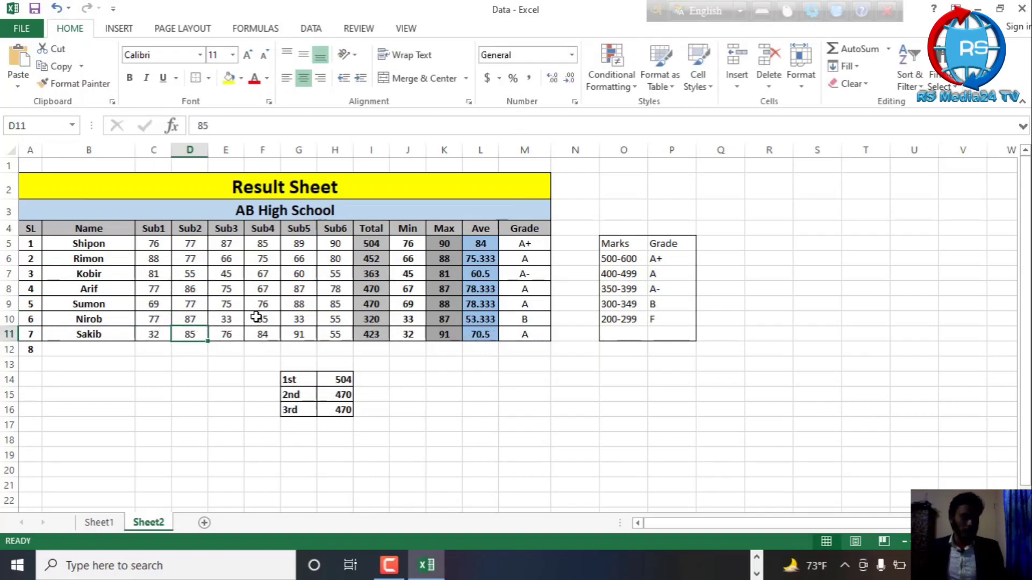
pyautogui.write('30')
pyautogui.click(225, 332)
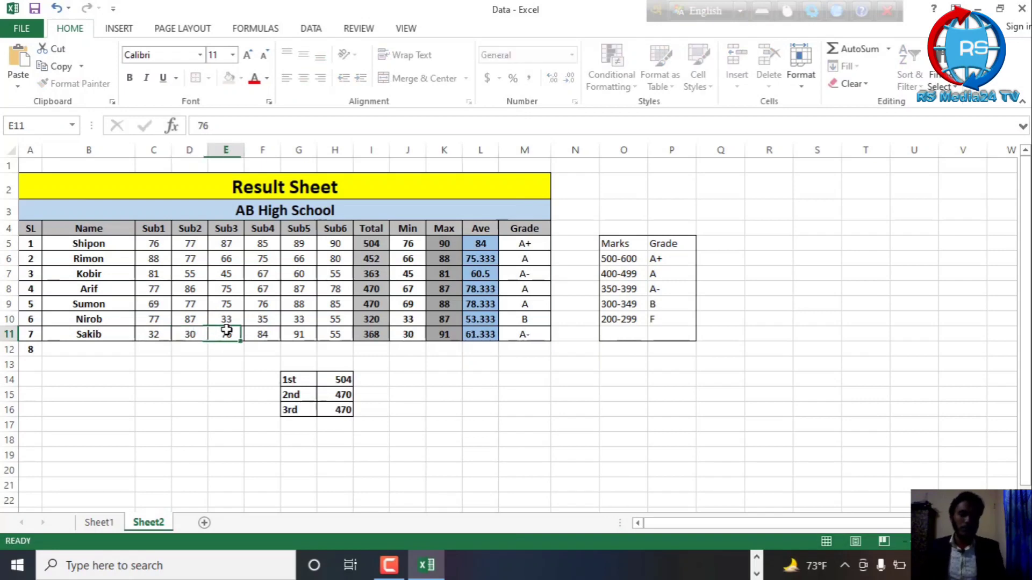
pyautogui.write('3')
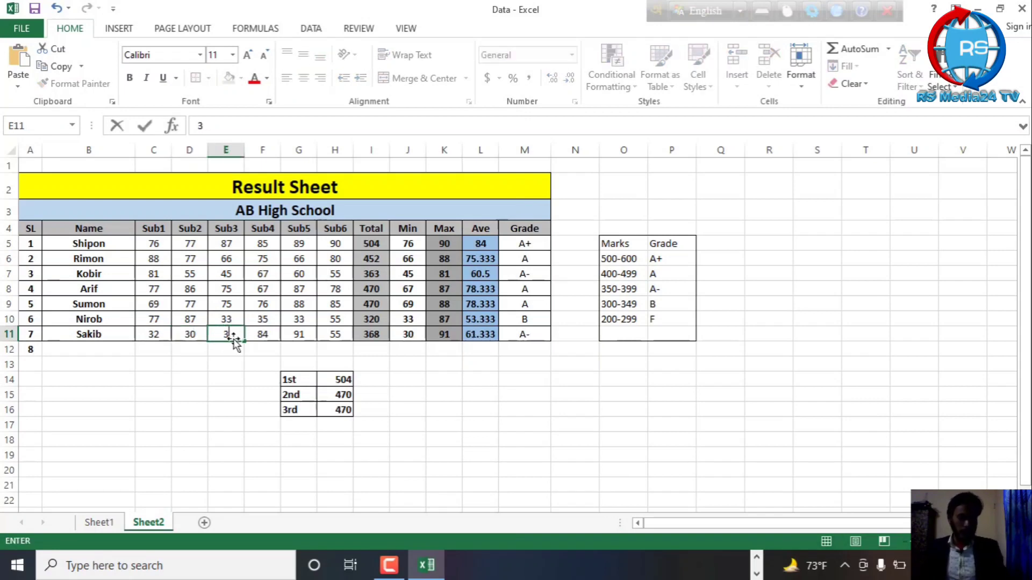
pyautogui.write('4')
pyautogui.press('Tab')
pyautogui.write('45')
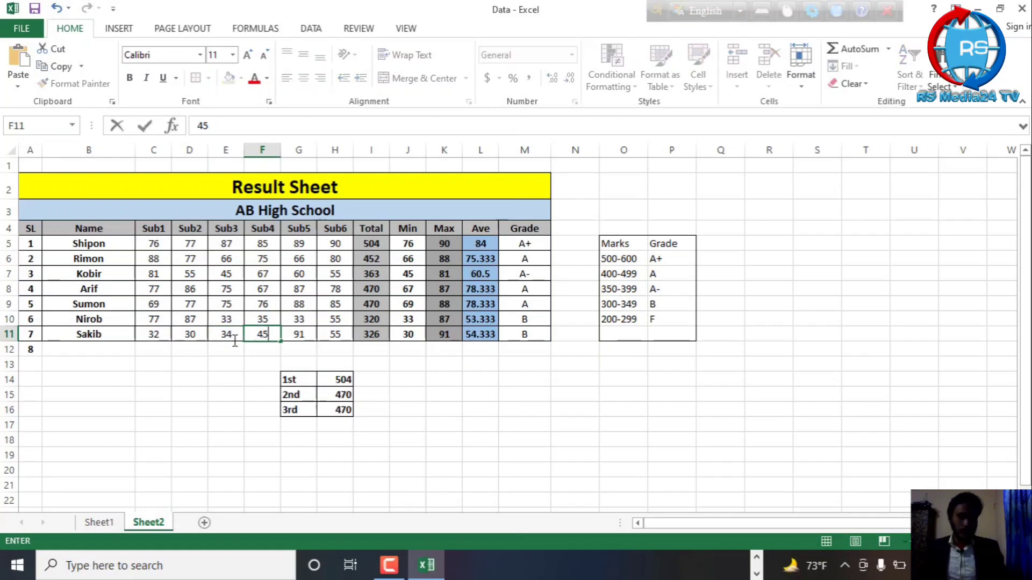
pyautogui.click(300, 333)
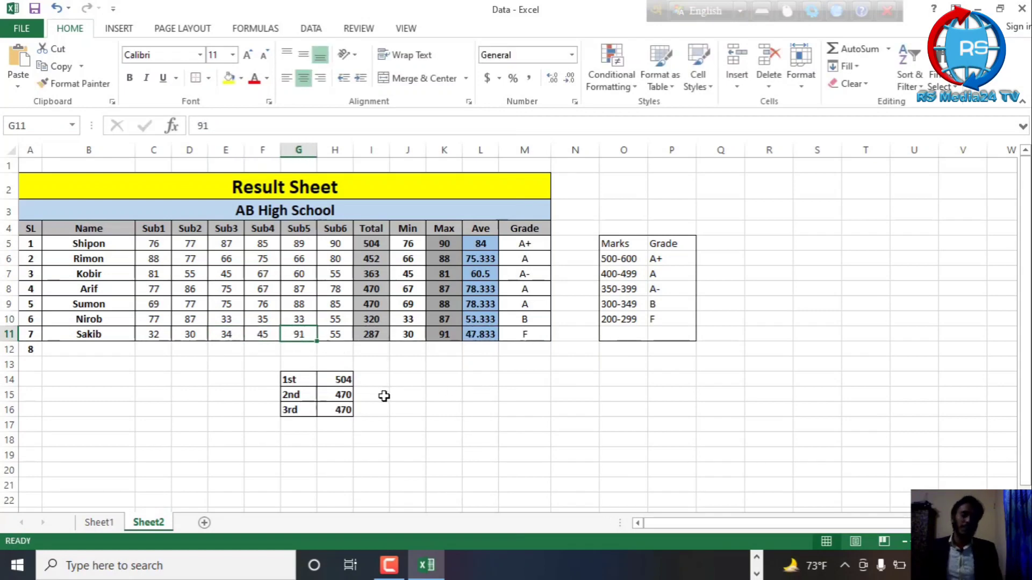
pyautogui.click(407, 394)
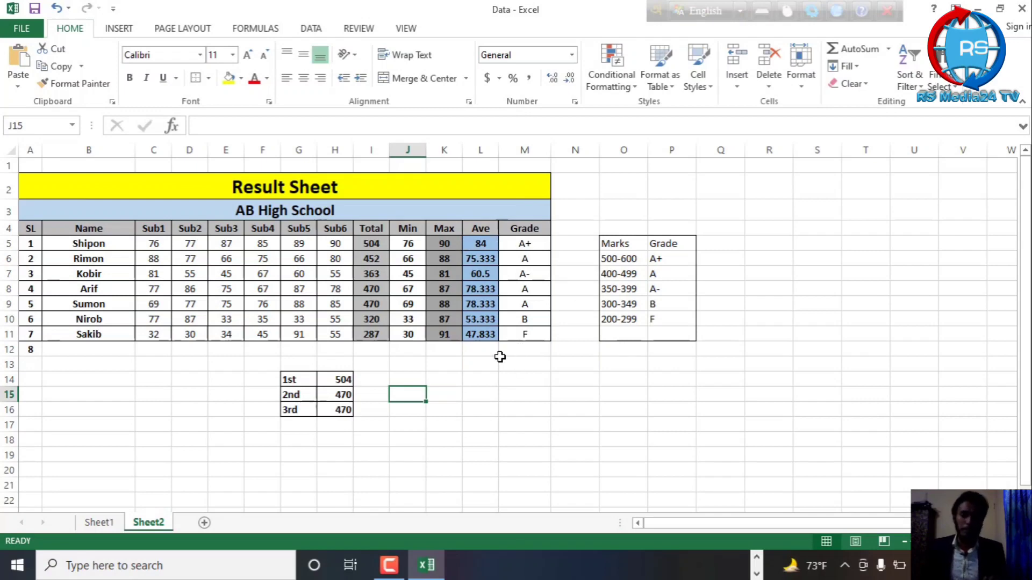
pyautogui.click(388, 575)
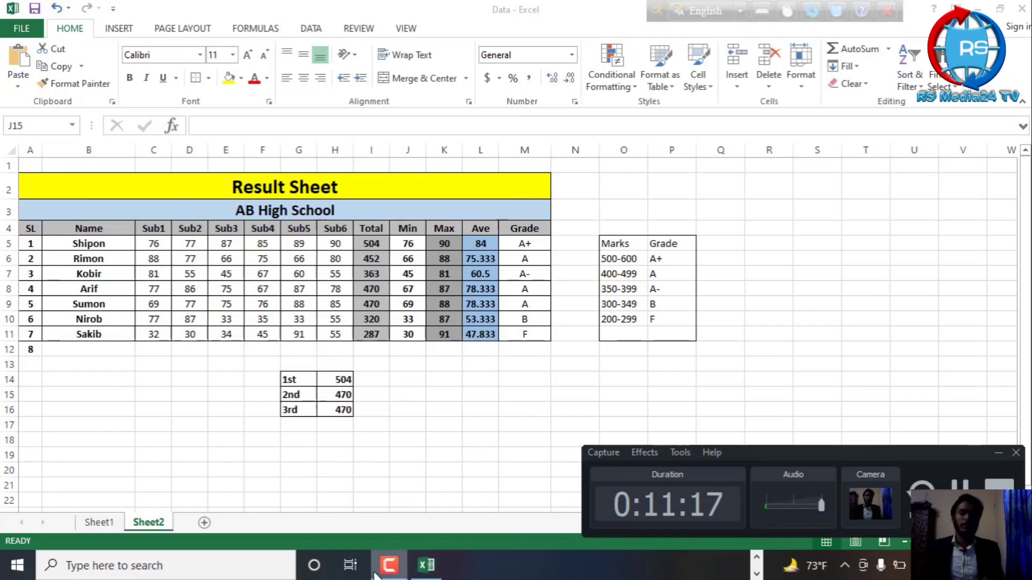
pyautogui.click(388, 575)
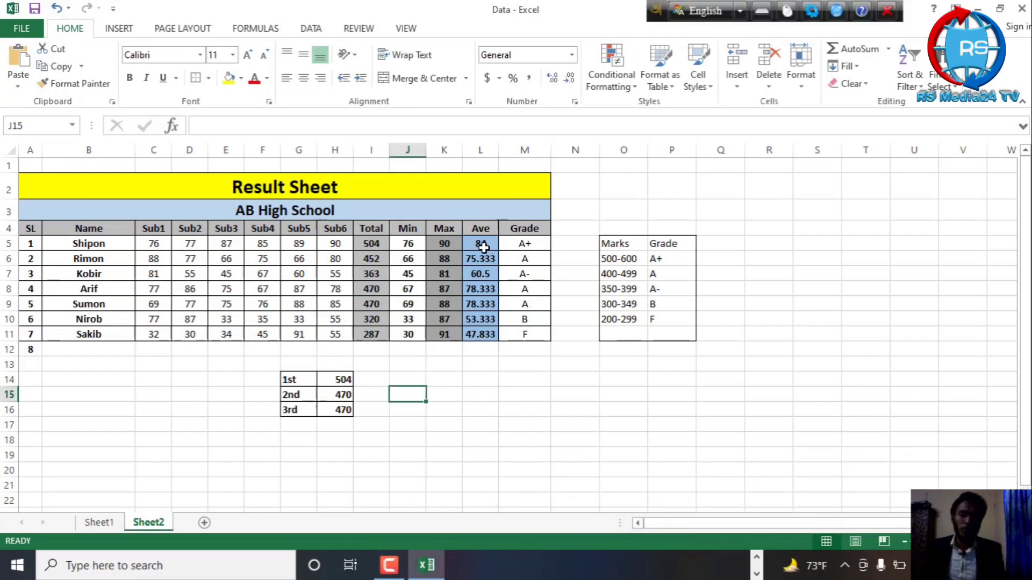
# Format the averages in L5:L11 with the Number format so they show two decimal places
pyautogui.moveTo(481, 245); pyautogui.dragTo(483, 334)
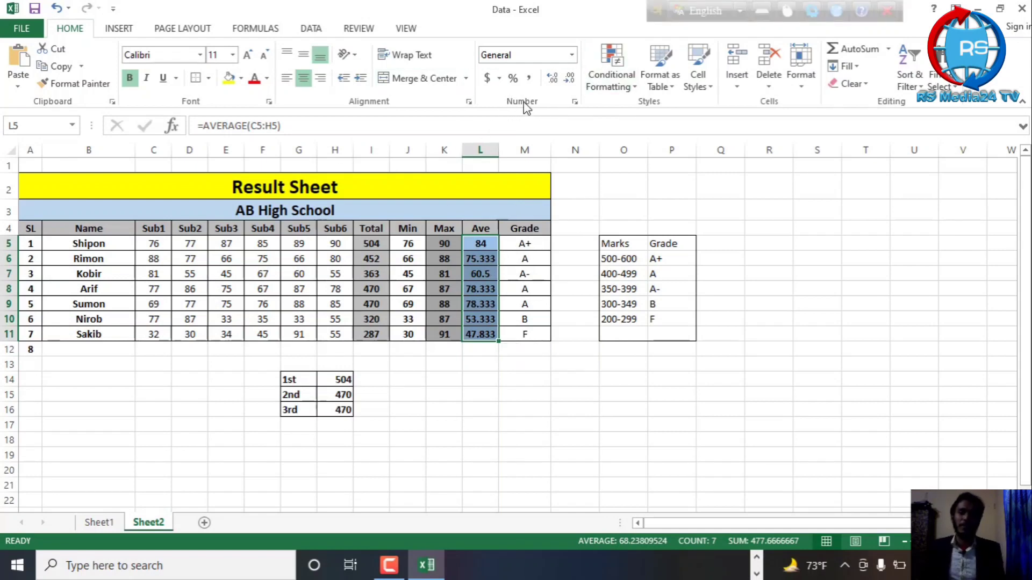
pyautogui.click(574, 56)
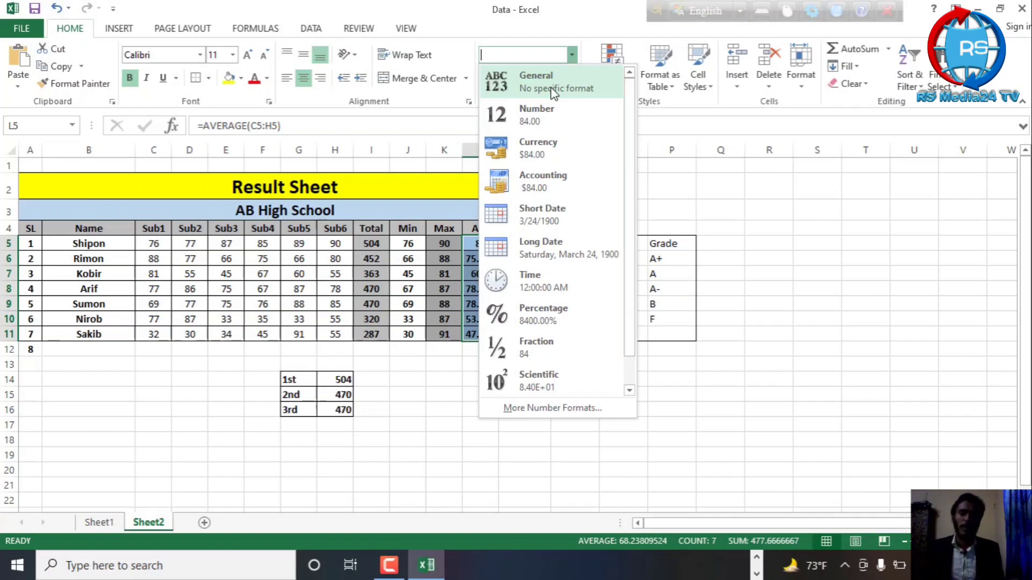
pyautogui.click(538, 115)
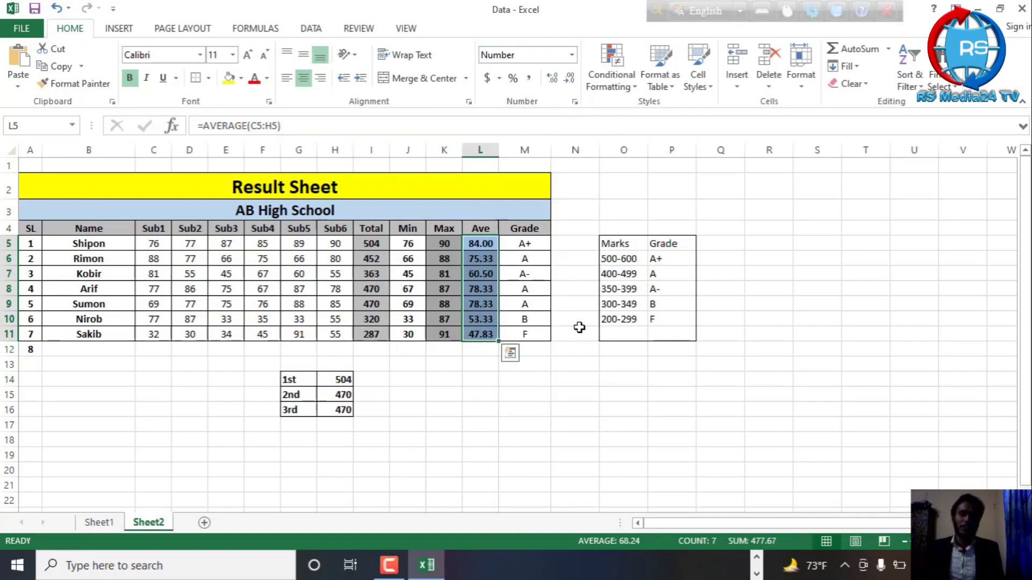
pyautogui.click(625, 209)
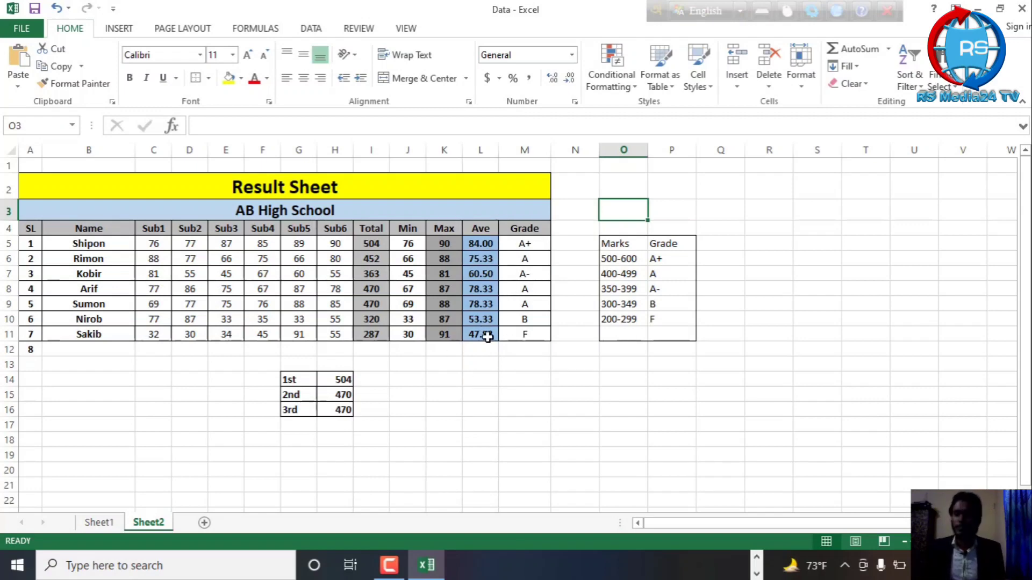
pyautogui.click(522, 369)
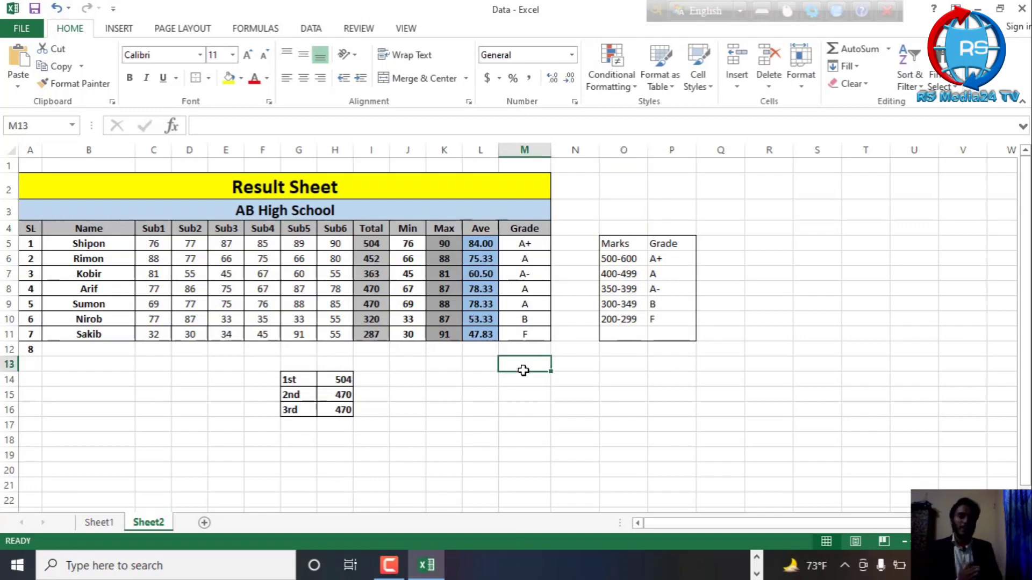